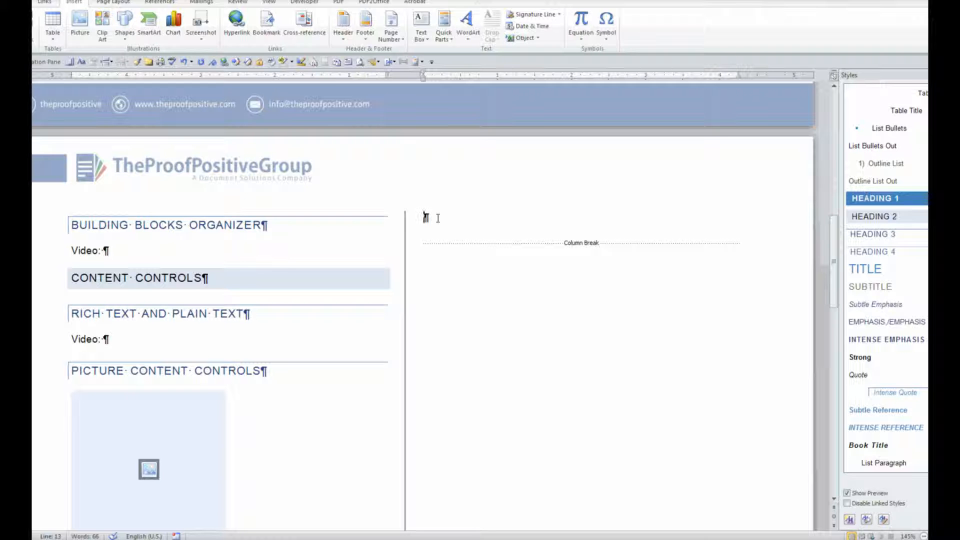
Step: Insert a rich text content control in the empty paragraph above the column break and title it Content Control
left_click(307, 3)
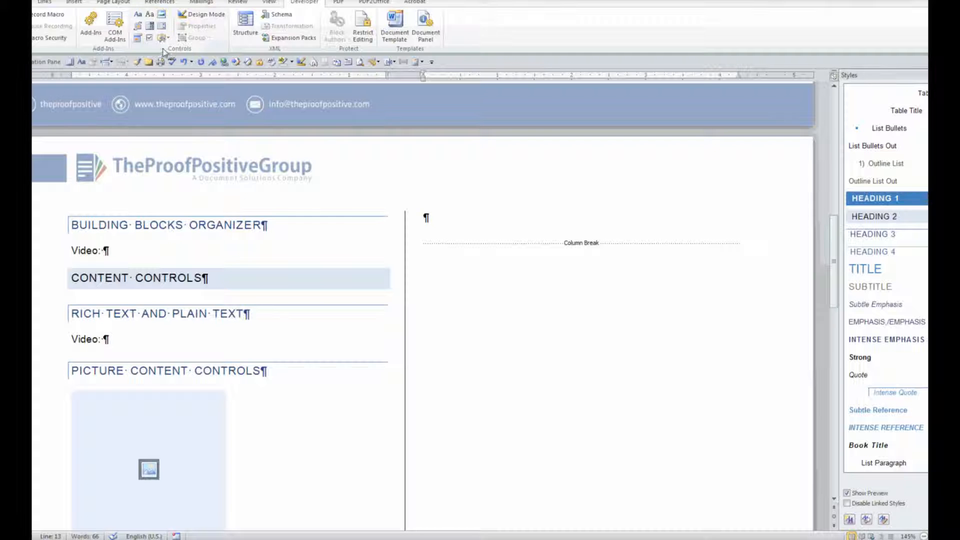
left_click(138, 16)
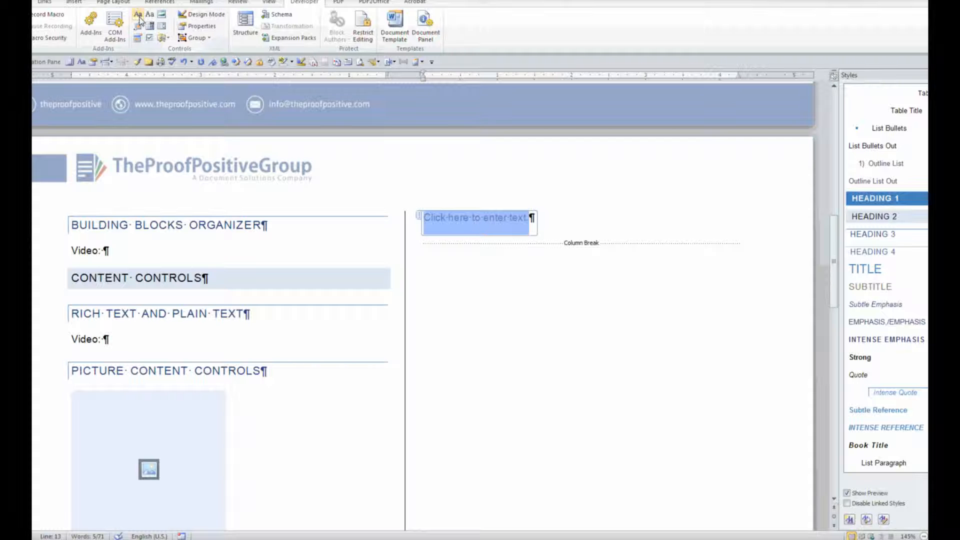
left_click(190, 30)
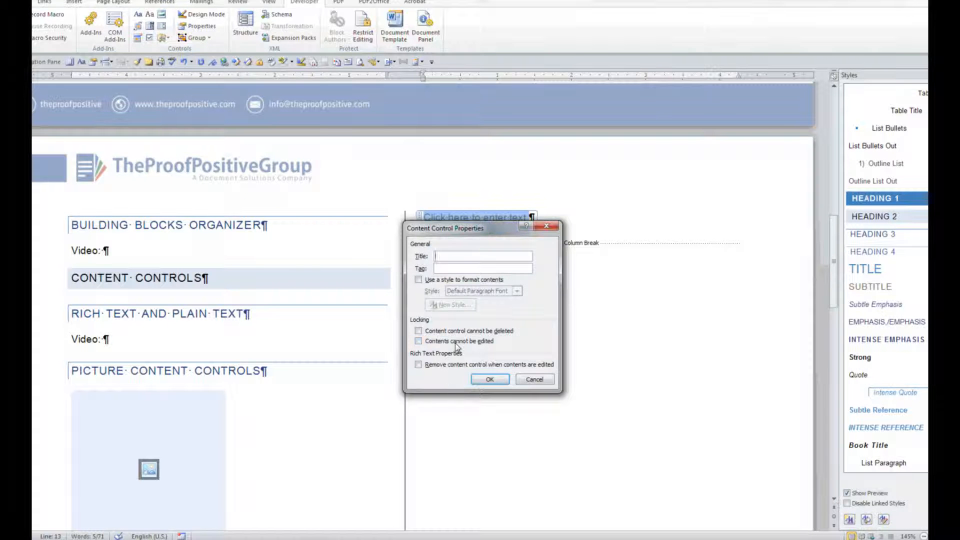
left_click(451, 367)
left_click(452, 371)
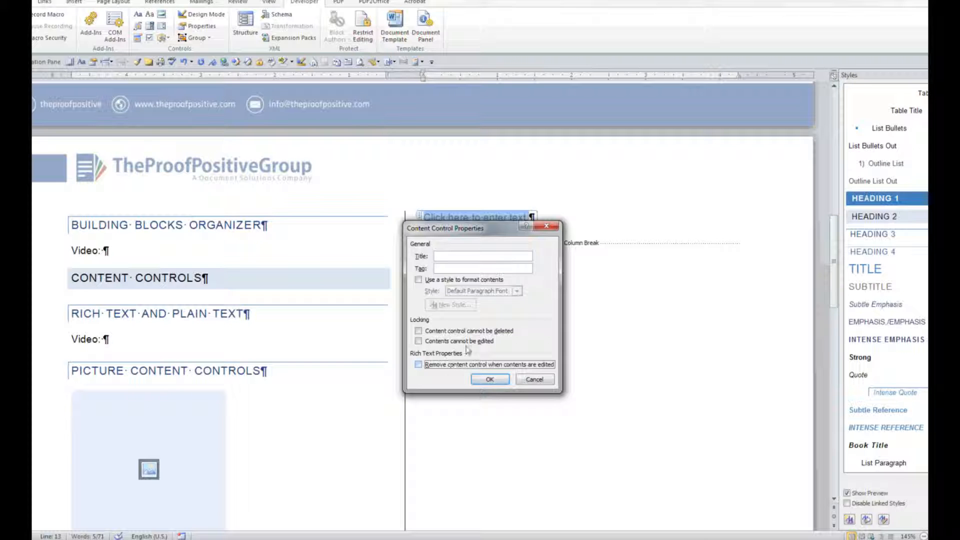
left_click(466, 256)
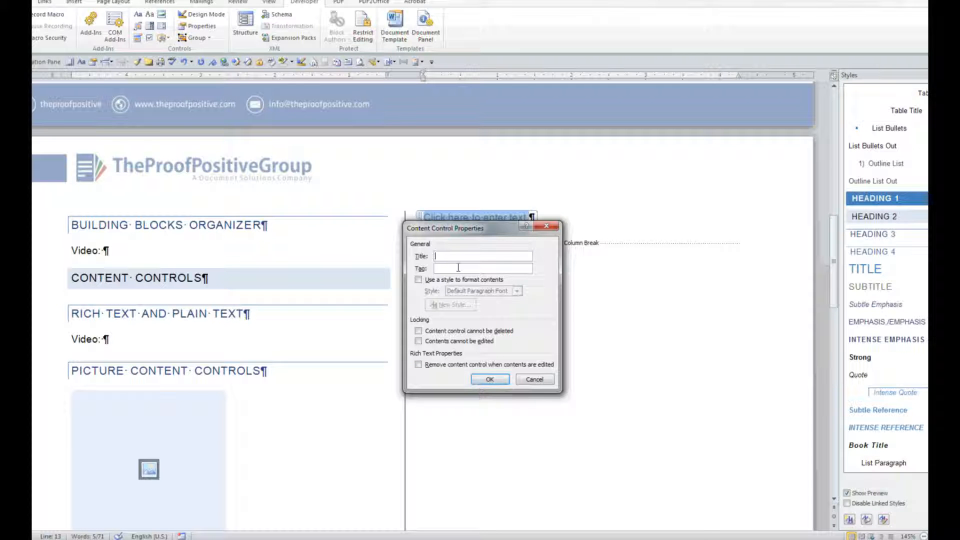
type("Contents")
key("BackSpace")
key("BackSpace")
key("BackSpace")
key("BackSpace")
key("BackSpace")
type("tent Control")
Step: Format the control's contents with the Heading 1 style and have the content control removed when its contents are edited
left_click(446, 283)
left_click(481, 292)
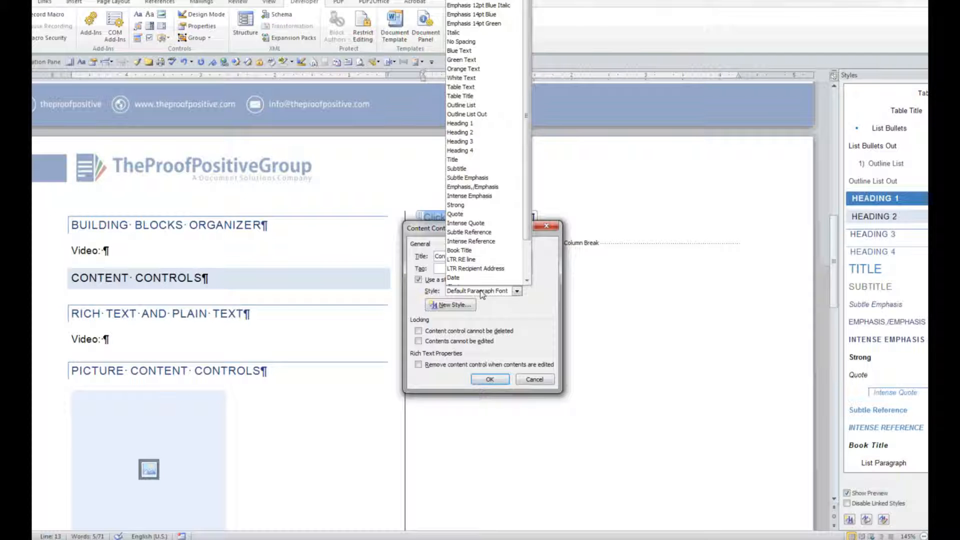
left_click(456, 124)
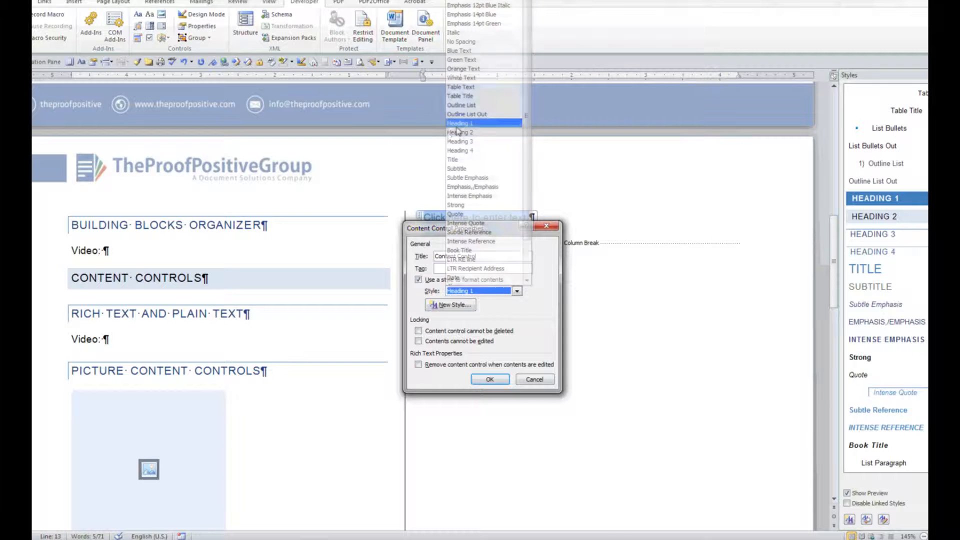
left_click(485, 366)
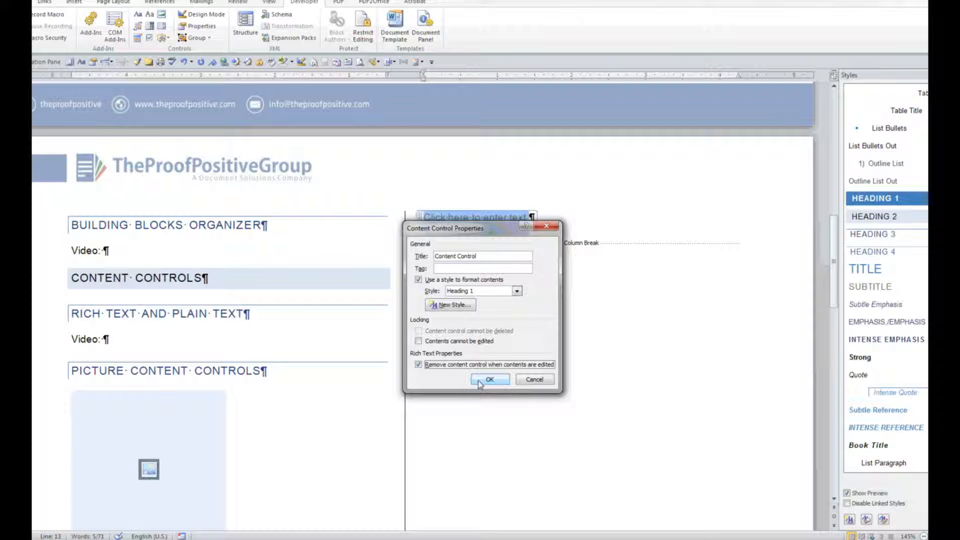
left_click(489, 379)
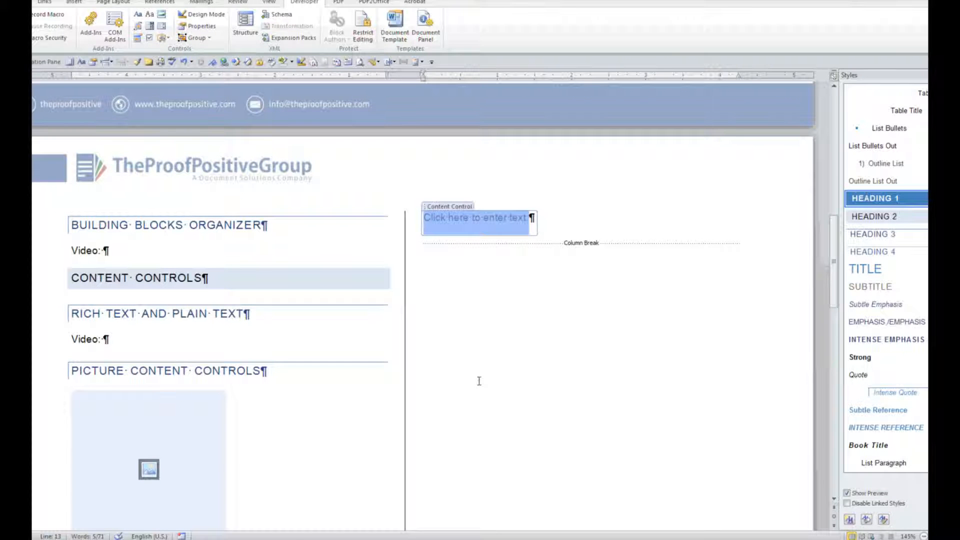
Step: Test the content control by entering Sample Title in it and starting a new paragraph
type("Sample Title")
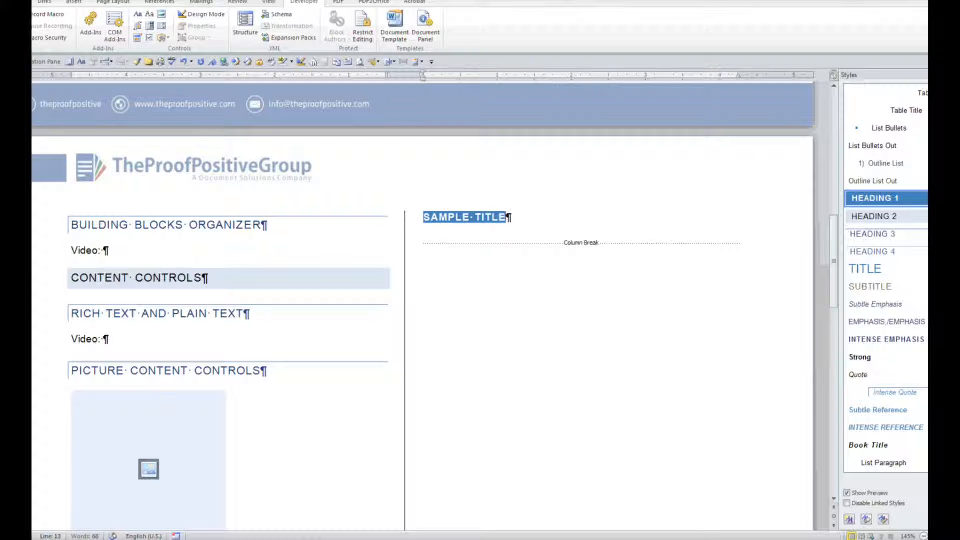
key("Return")
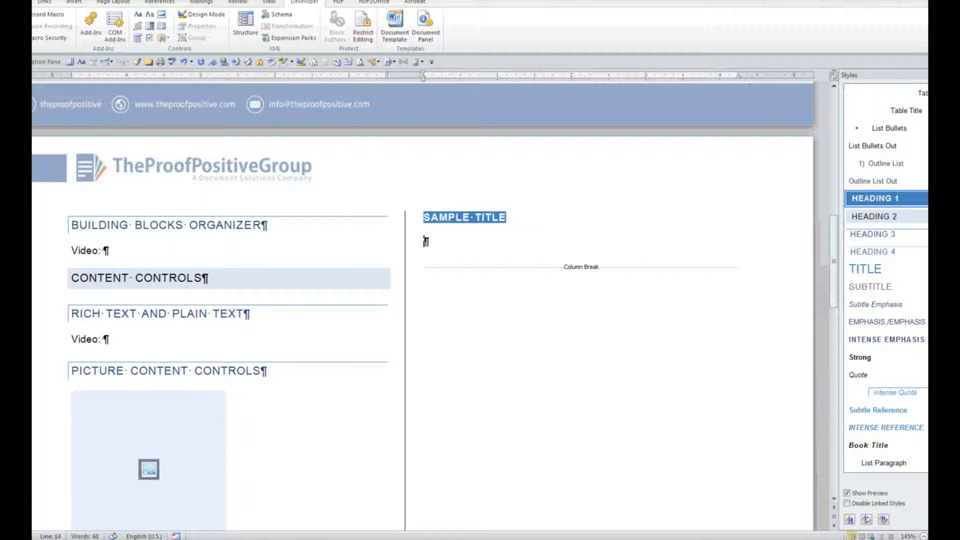
left_click(455, 215)
type("S")
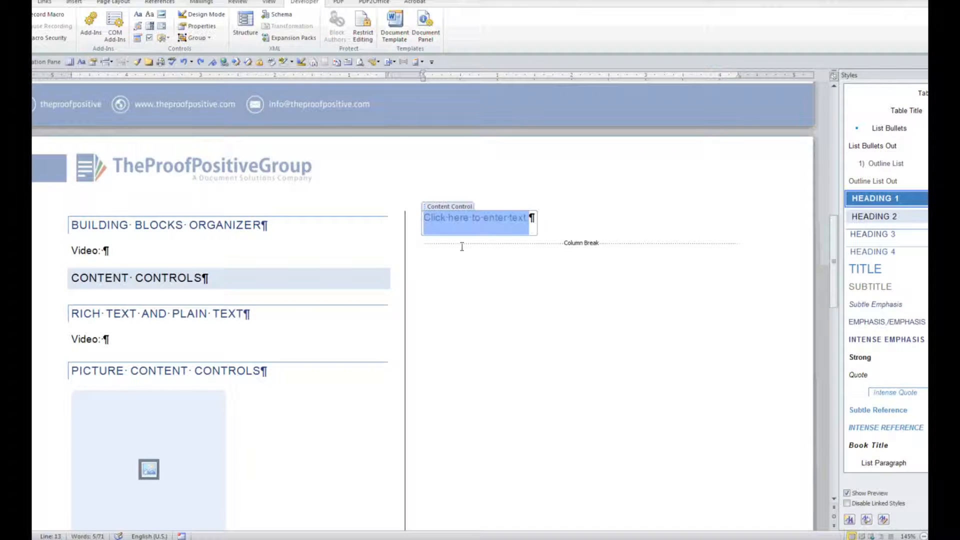
Step: Turn off removing the content control when contents are edited, and enter SAMPLE HEADING in it
left_click(202, 27)
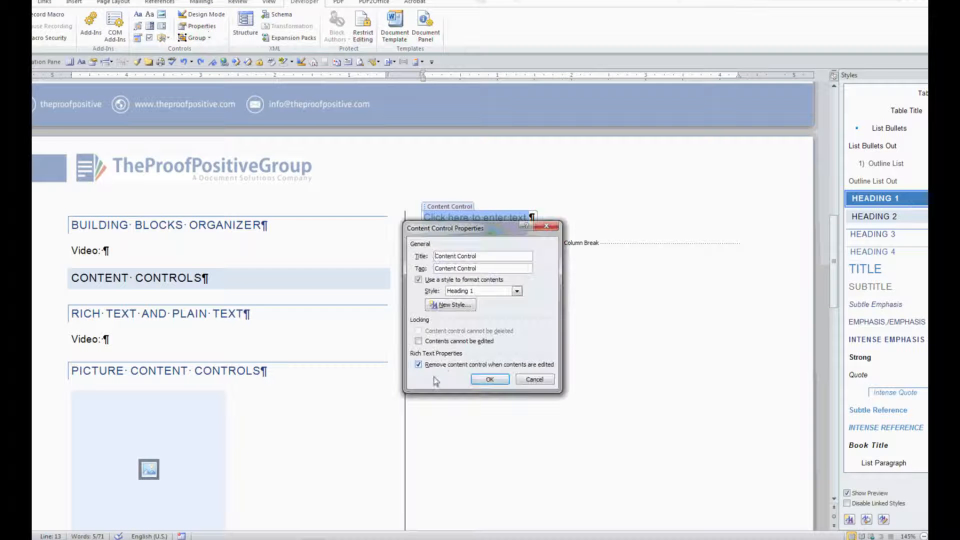
left_click(443, 367)
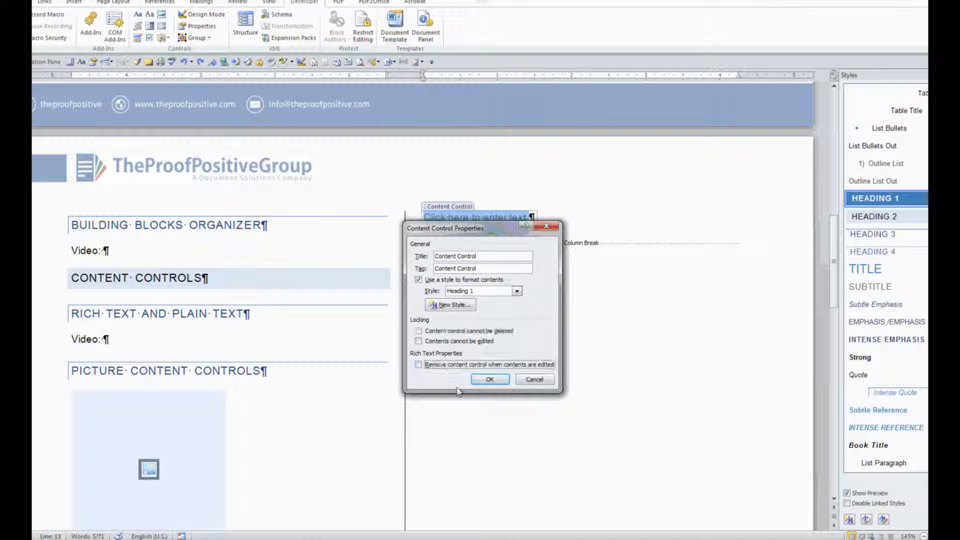
left_click(487, 380)
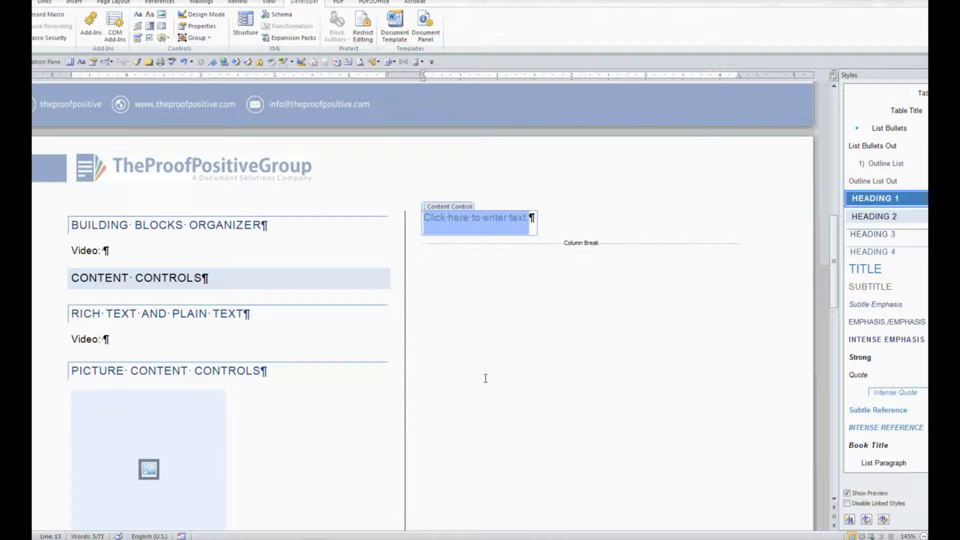
type("SAMPLE HEADING")
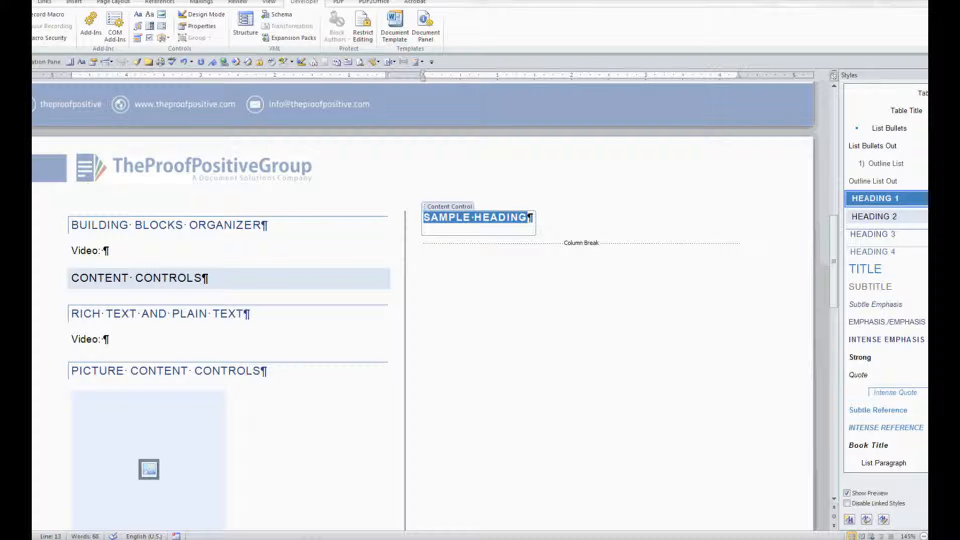
Step: Add test paragraphs SDFSDF, SADF and three of SDAF below SAMPLE HEADING inside the content control
key("Return")
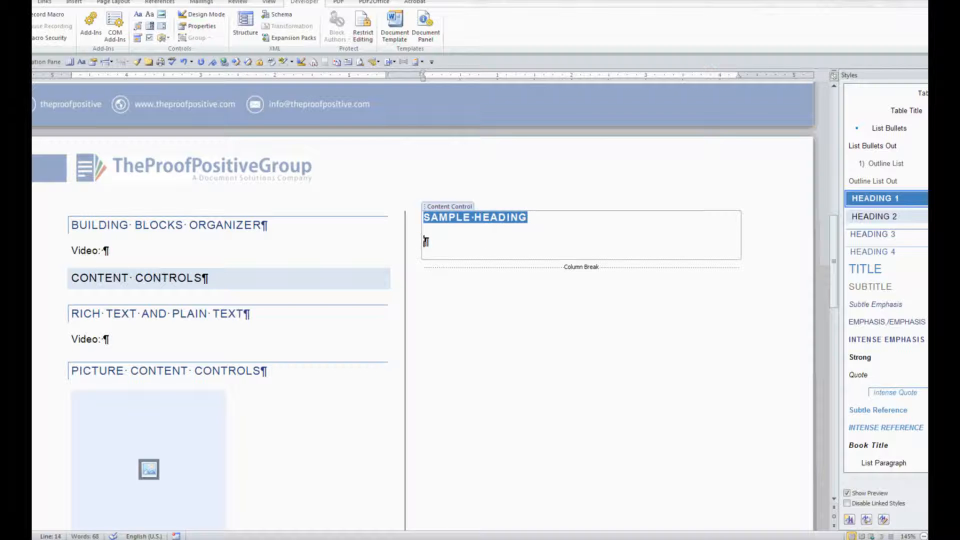
type("SDFSDF")
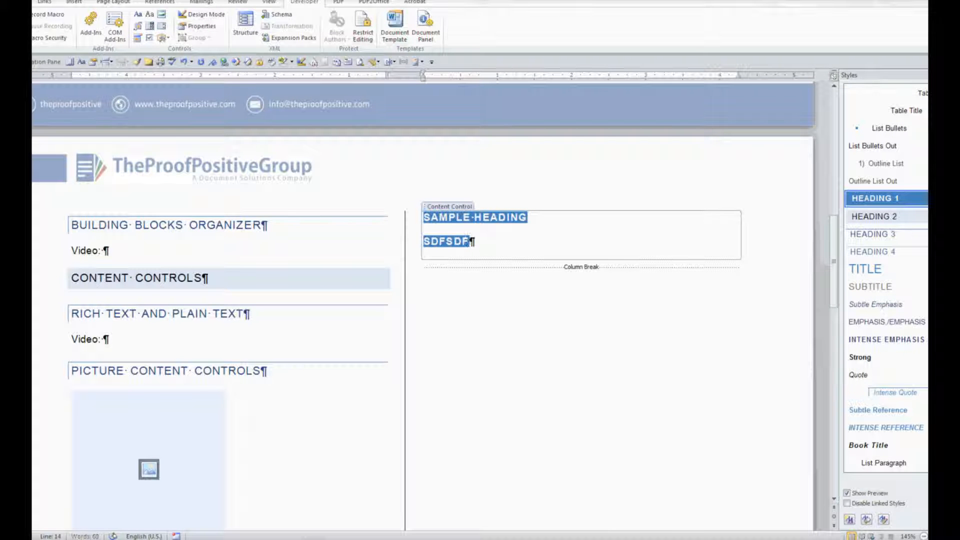
key("Return")
type("SADF")
key("Return")
type("SDAF")
key("Return")
type("SDAF")
key("Return")
type("SDAF")
key("Return")
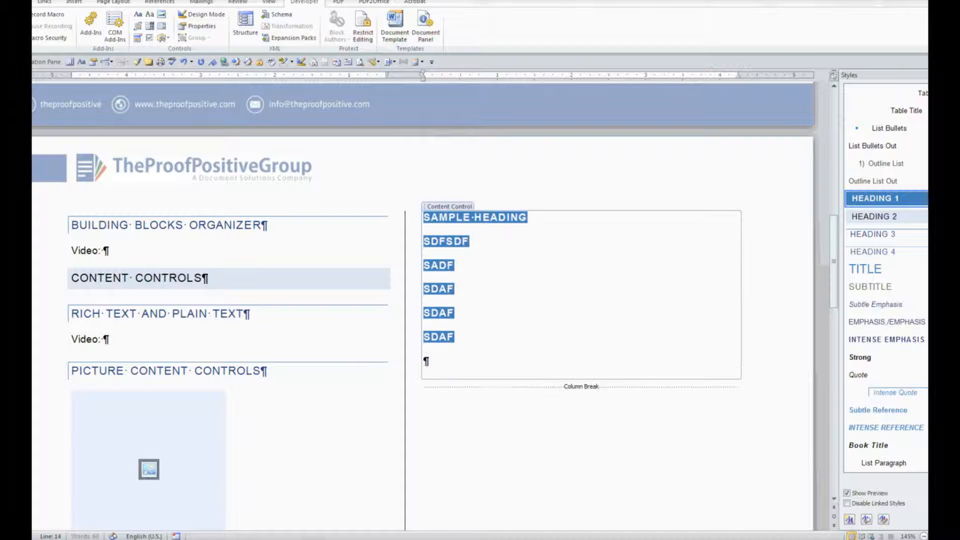
Step: Remove the test paragraphs below SAMPLE HEADING, keeping only the heading in the content control
key("ctrl+z")
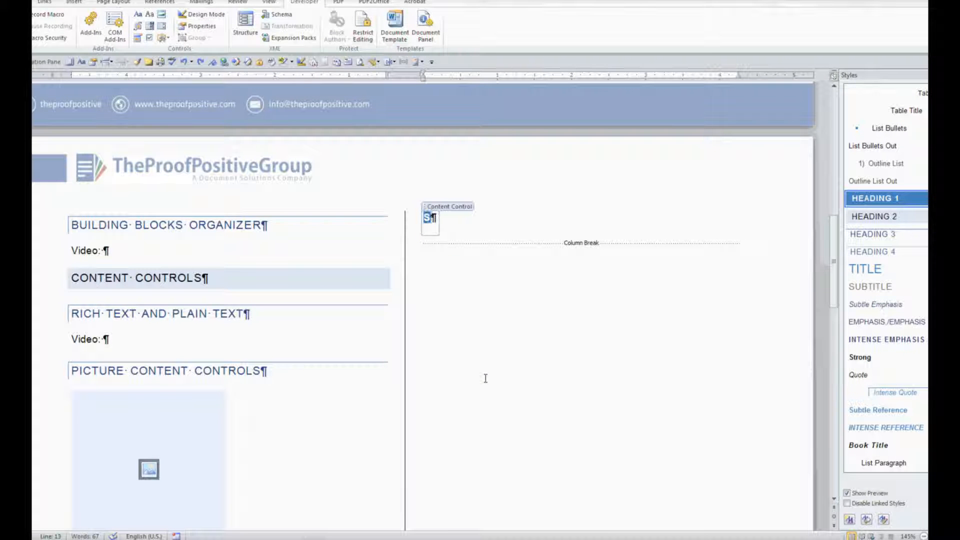
left_click(17, 2)
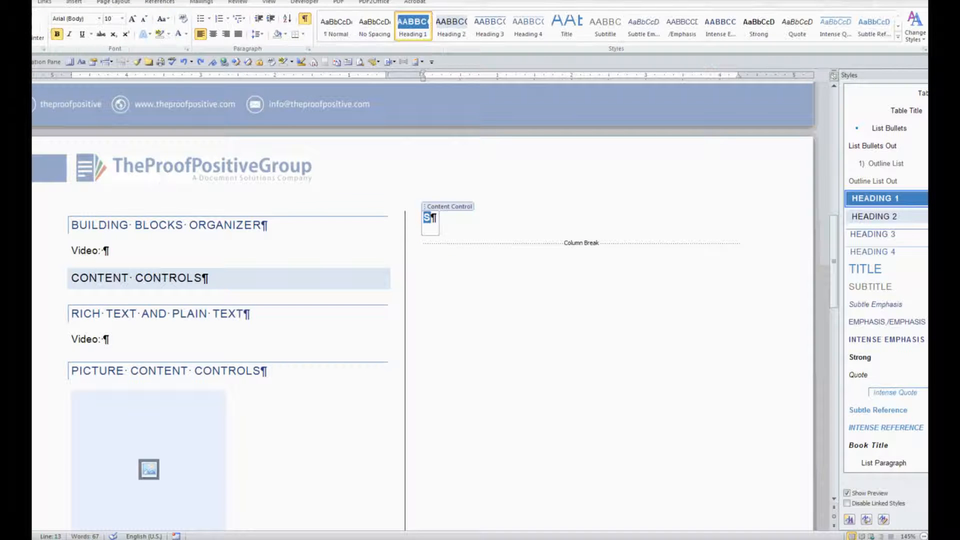
left_click(201, 61)
left_click_drag(426, 361, 425, 243)
key("Delete")
key("BackSpace")
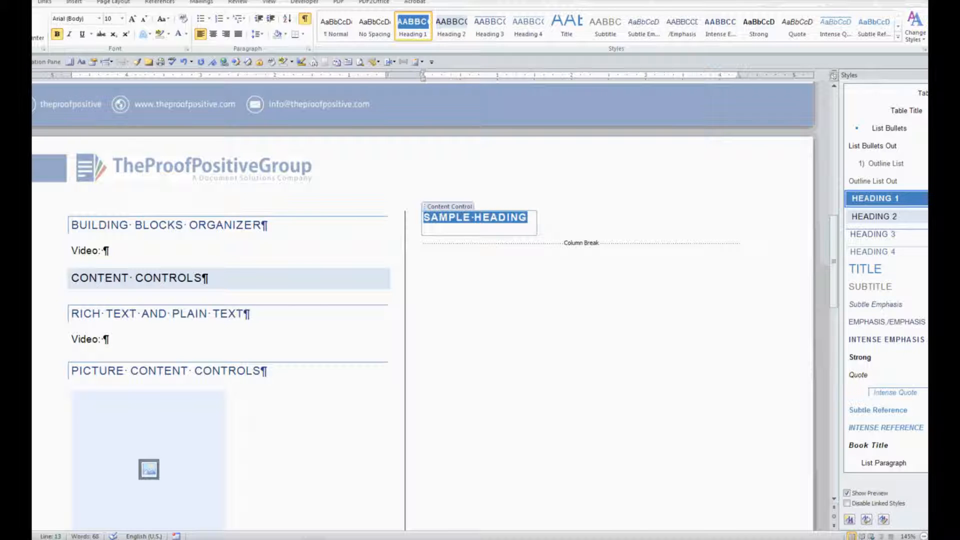
Step: Add a normal paragraph with the text sadfsaf below the content control
left_click(425, 248)
key("Return")
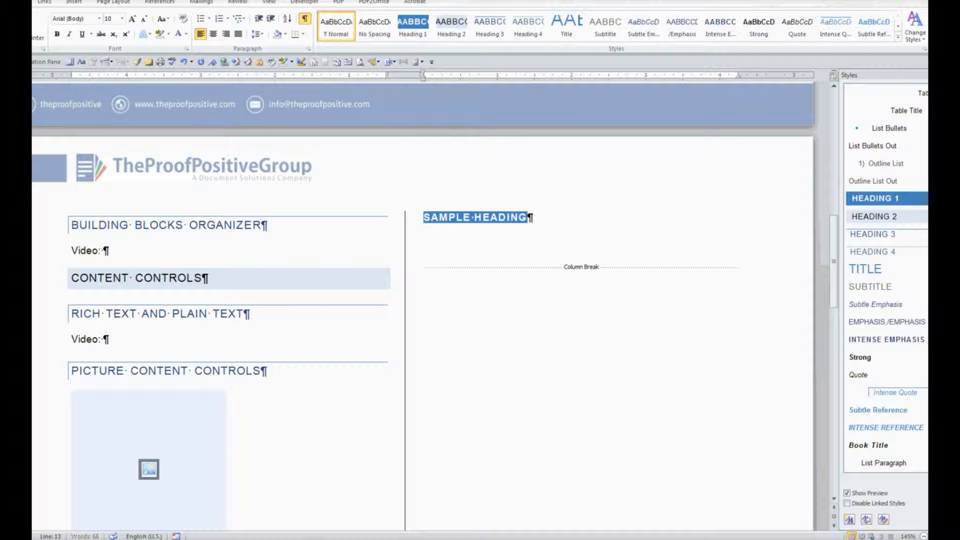
type("sadfsaf")
Step: Lock the SAMPLE HEADING content control so that it cannot be deleted
key("Up")
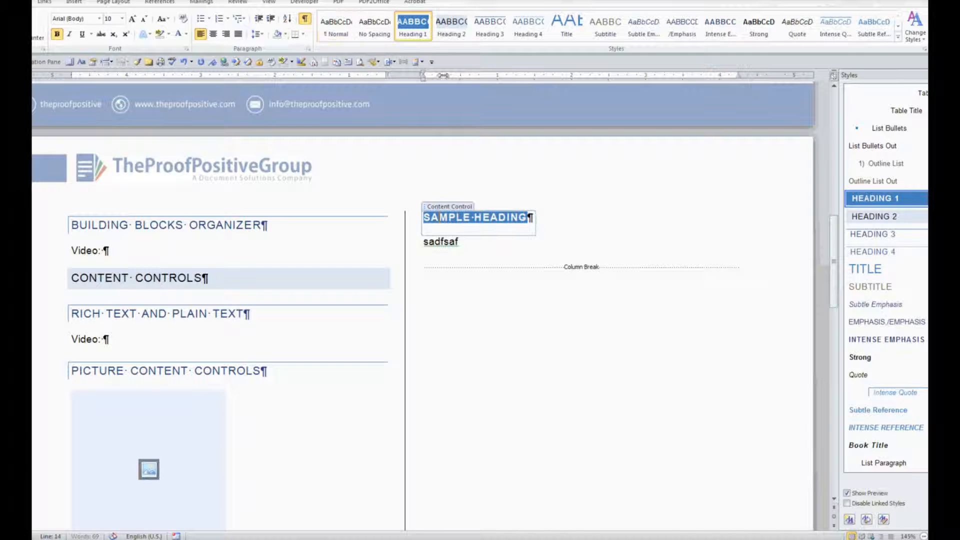
left_click(306, 3)
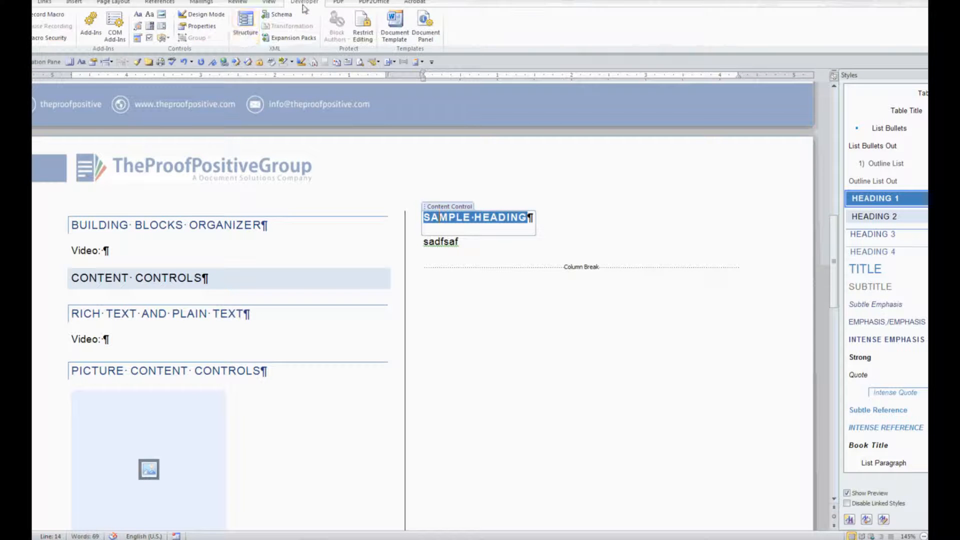
left_click(197, 26)
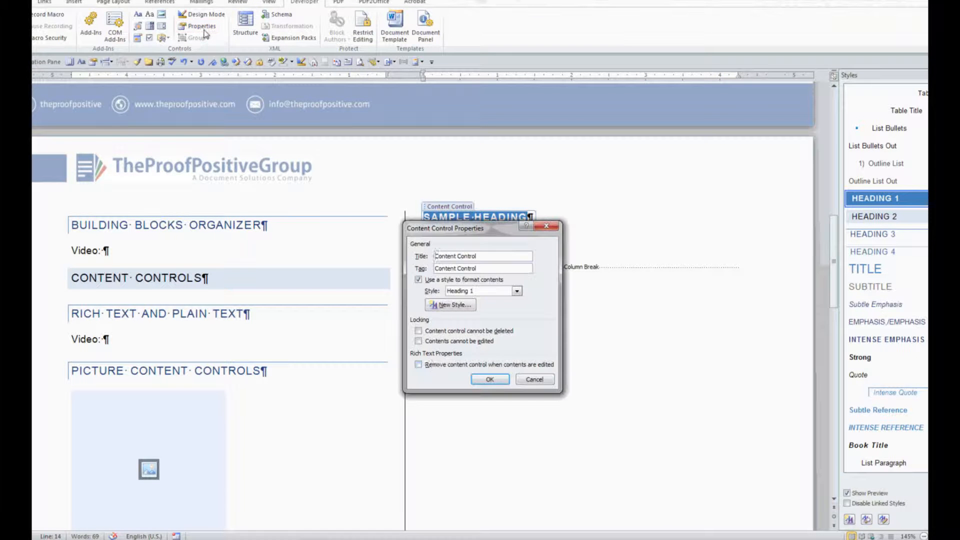
left_click(477, 334)
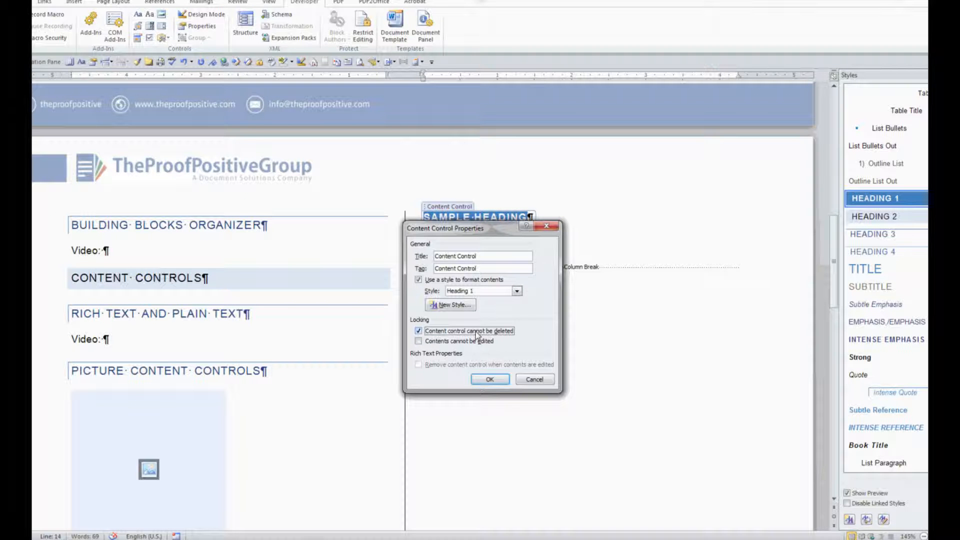
left_click(490, 380)
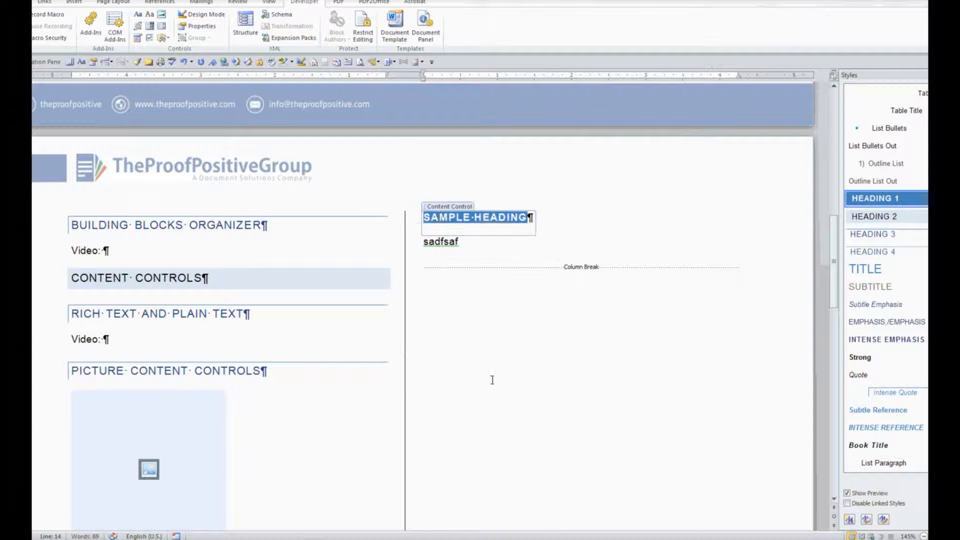
Step: Try to delete the locked content control as a whole, and clear only its SAMPLE HEADING text
triple_click(489, 222)
key("Delete")
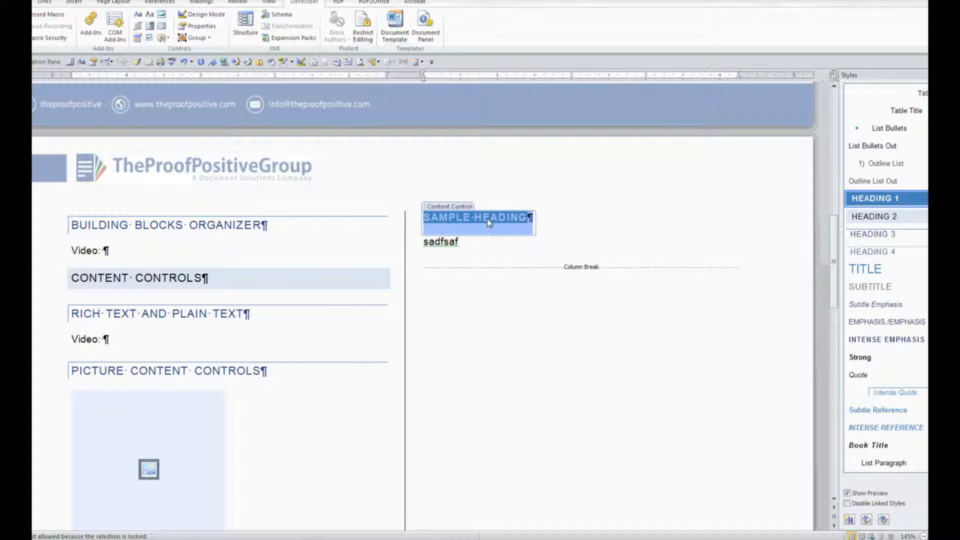
left_click(532, 224)
left_click_drag(528, 219, 442, 230)
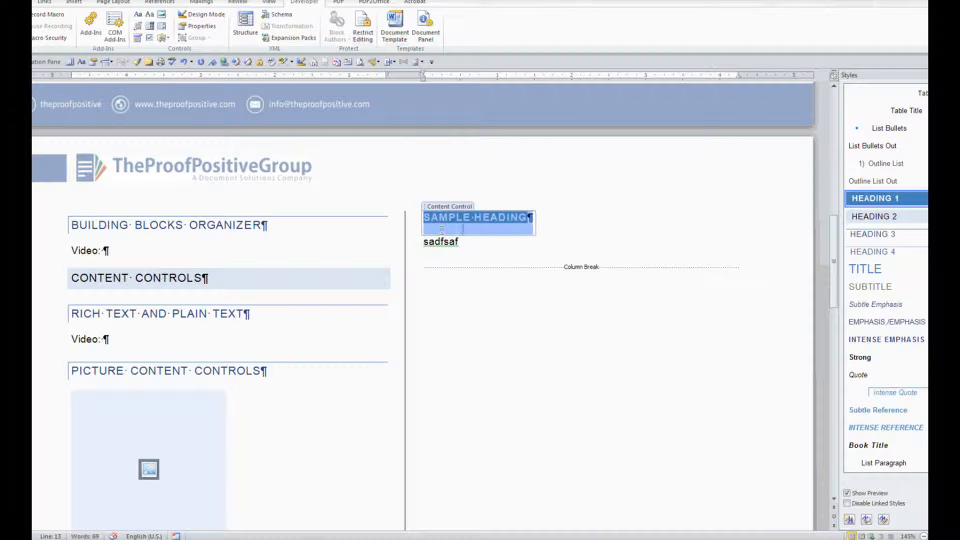
key("Delete")
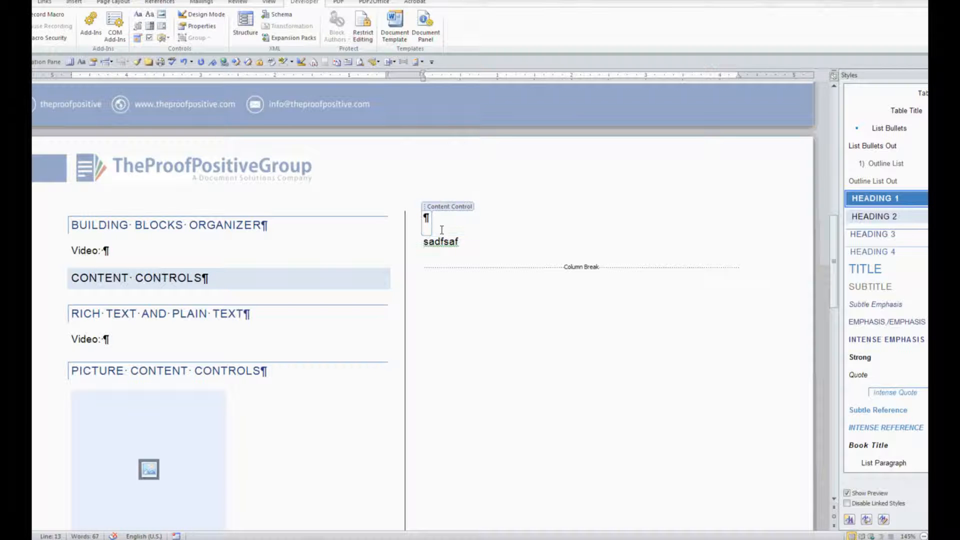
left_click(427, 285)
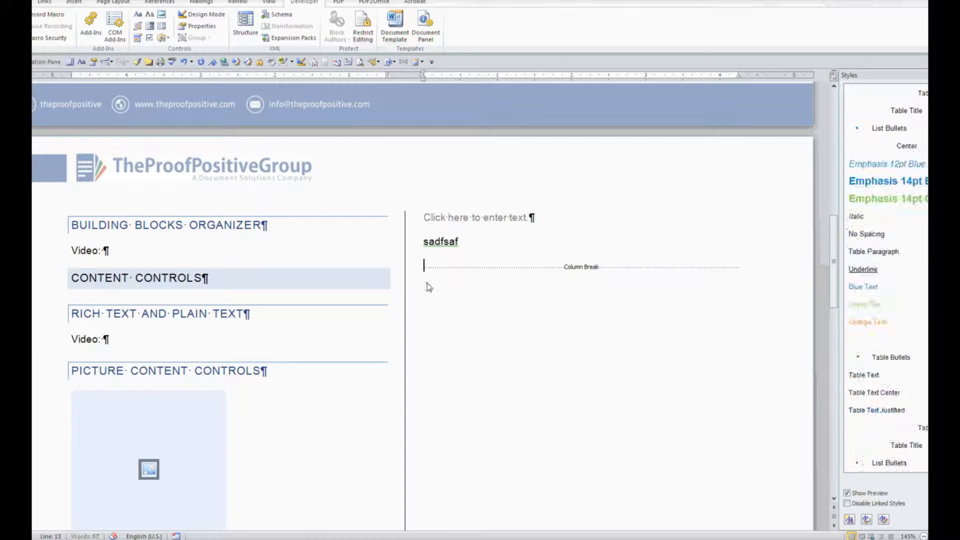
Step: Enter HEADING in the emptied content control and select its whole line
left_click(484, 219)
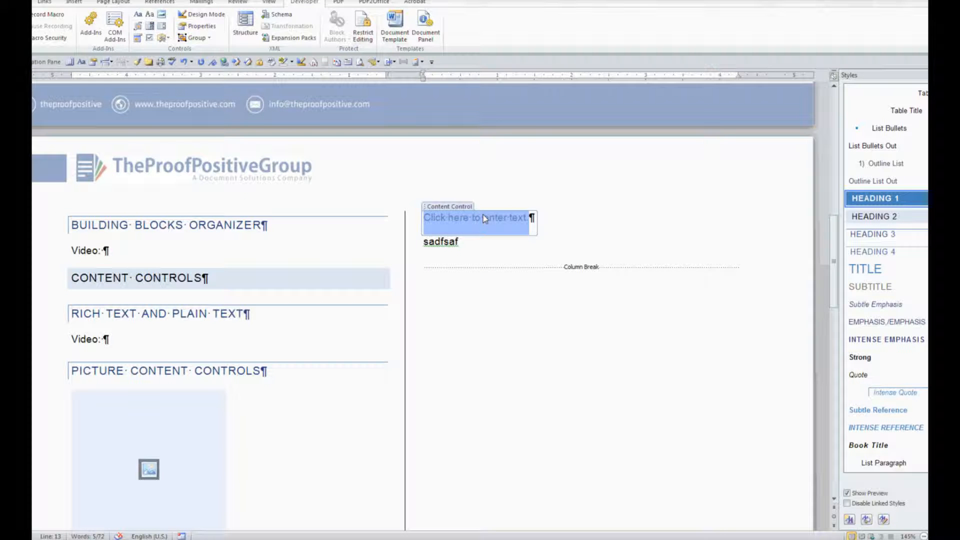
type("HEADING")
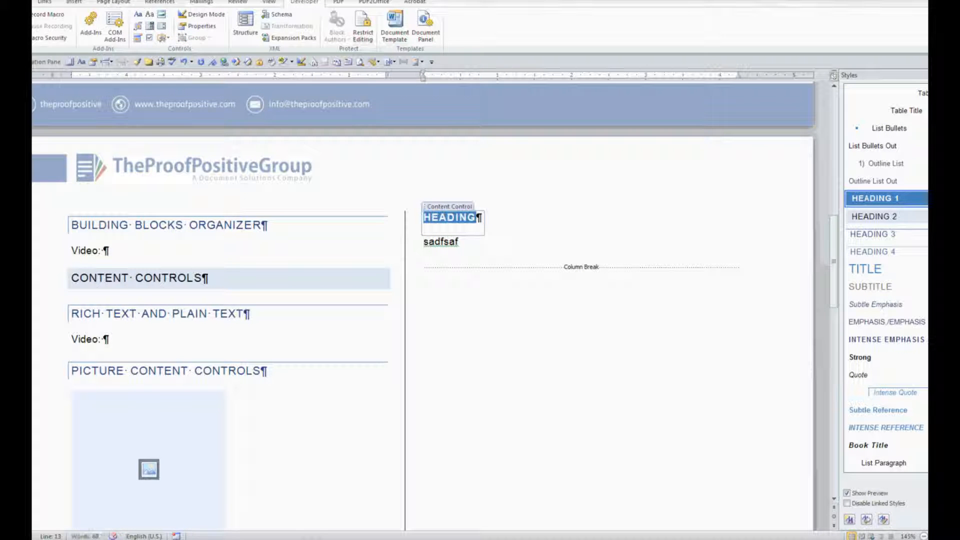
triple_click(436, 222)
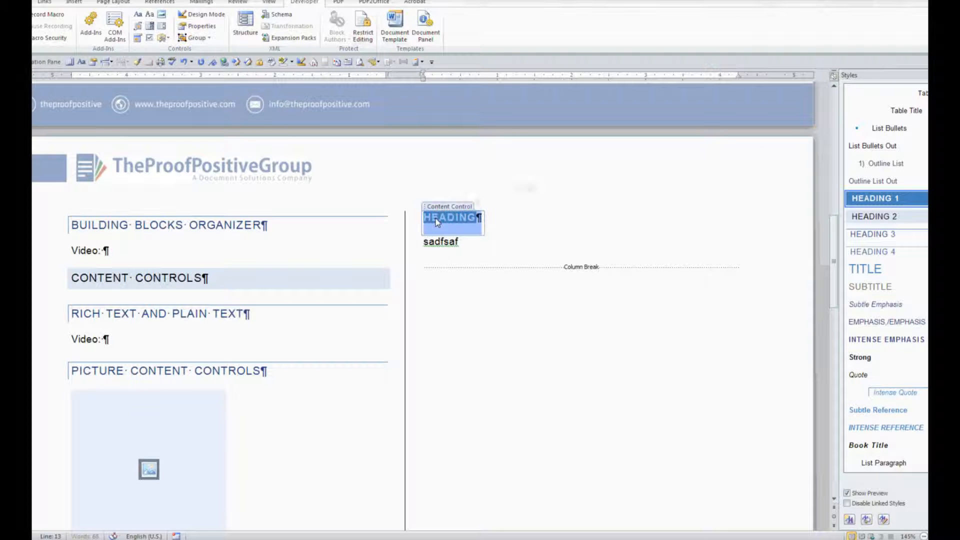
Step: Try to delete the locked HEADING content control, both from its selected line and from its title tab
key("Delete")
key("Down")
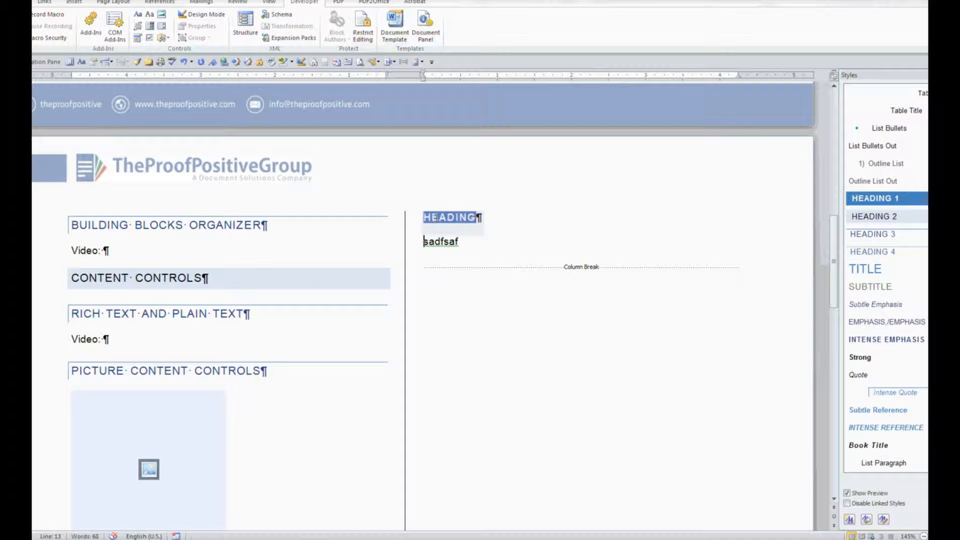
left_click(470, 214)
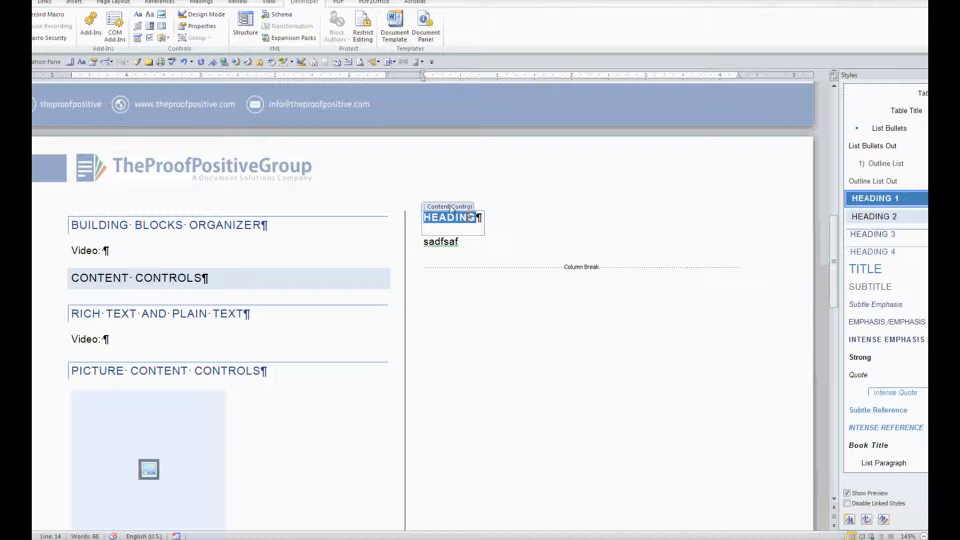
left_click(451, 207)
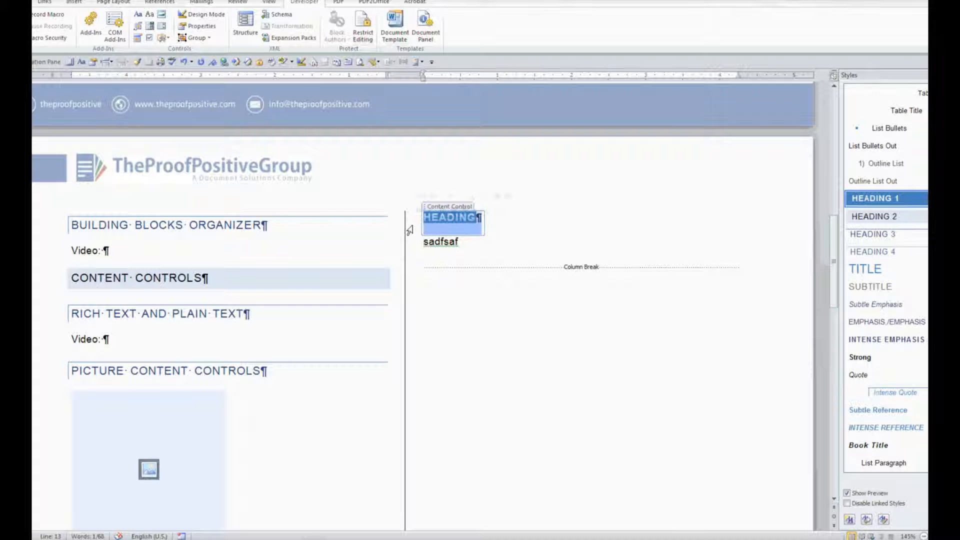
key("Delete")
Step: Turn off the deletion lock of the HEADING content control and delete the control with its text
right_click(452, 230)
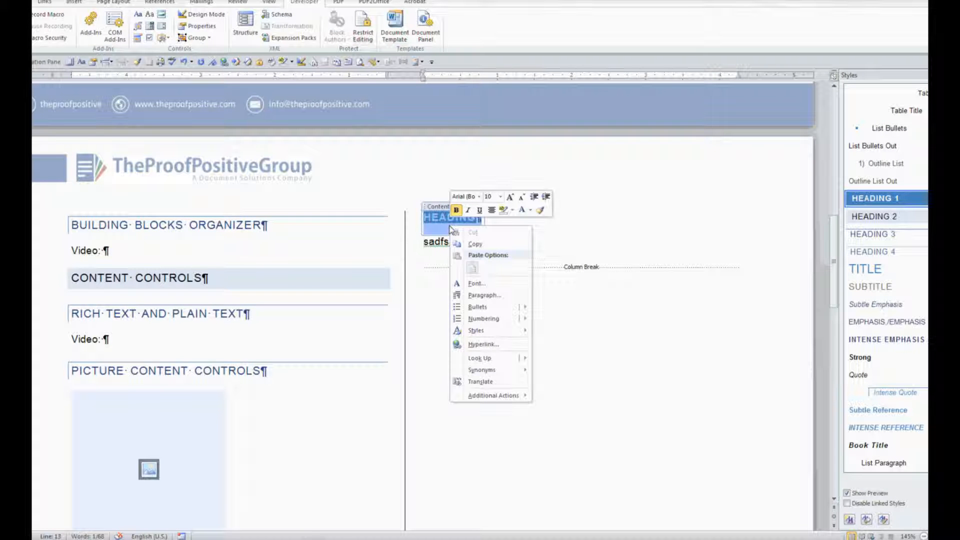
left_click(204, 29)
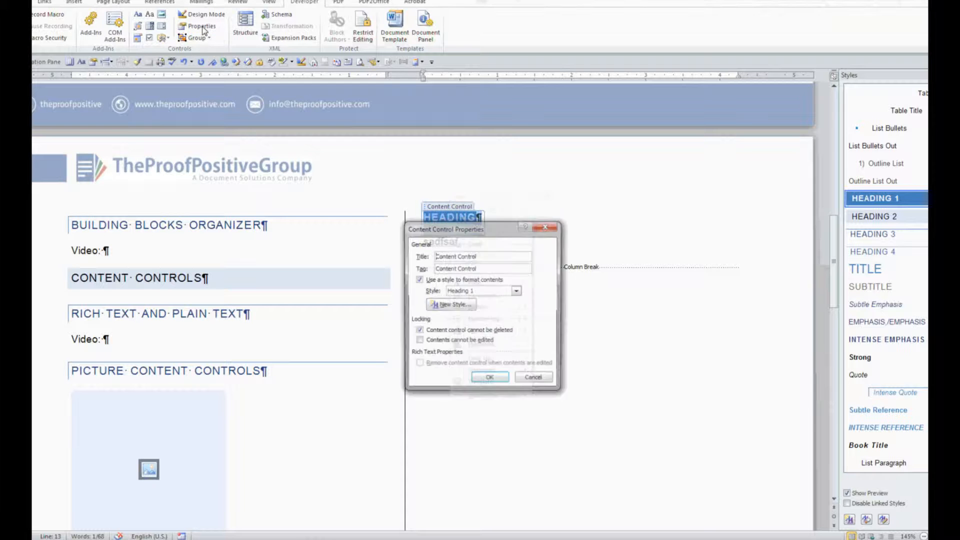
left_click(471, 331)
left_click(480, 377)
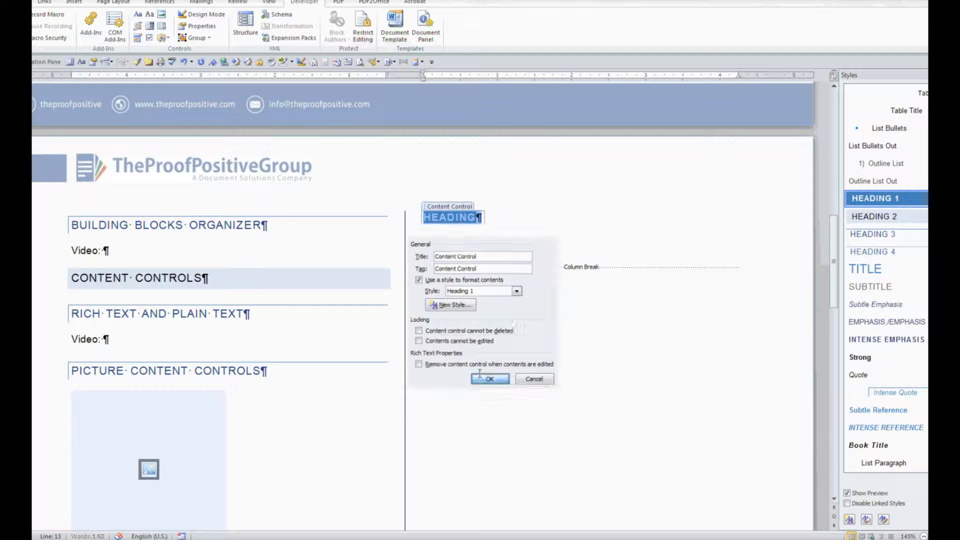
key("Delete")
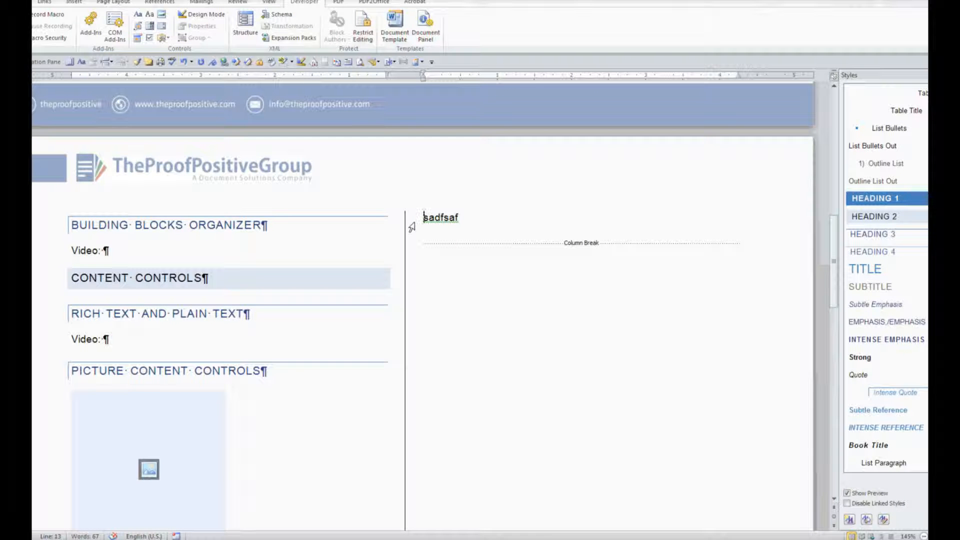
left_click(411, 225)
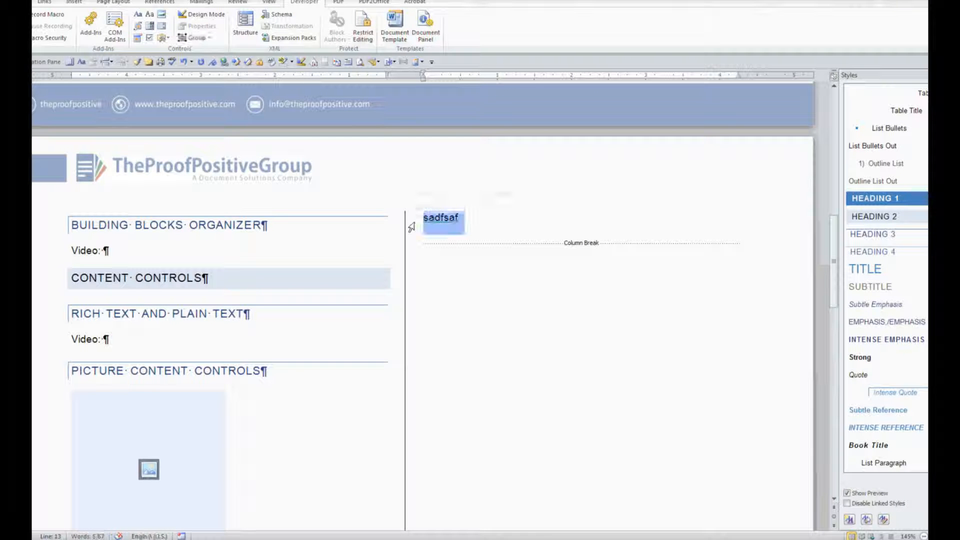
key("Delete")
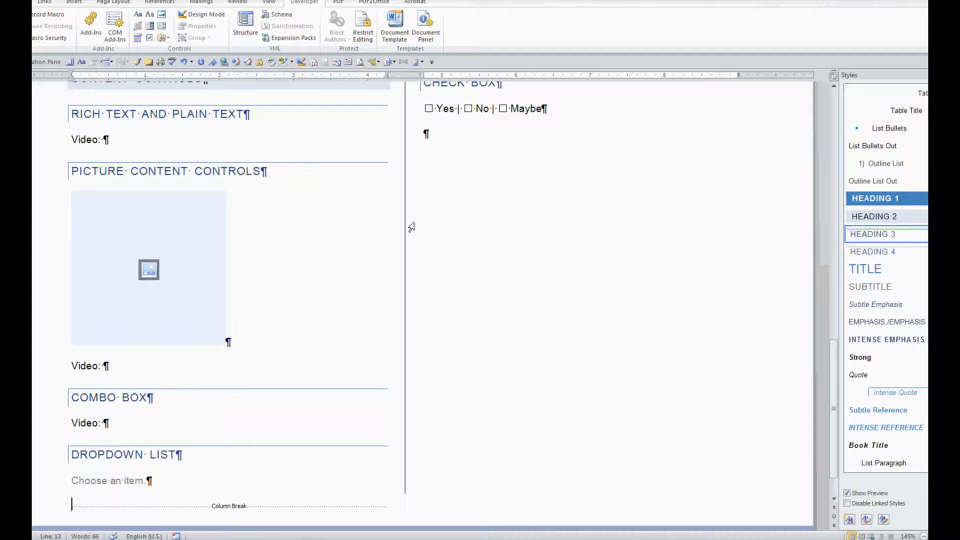
key("ctrl+z")
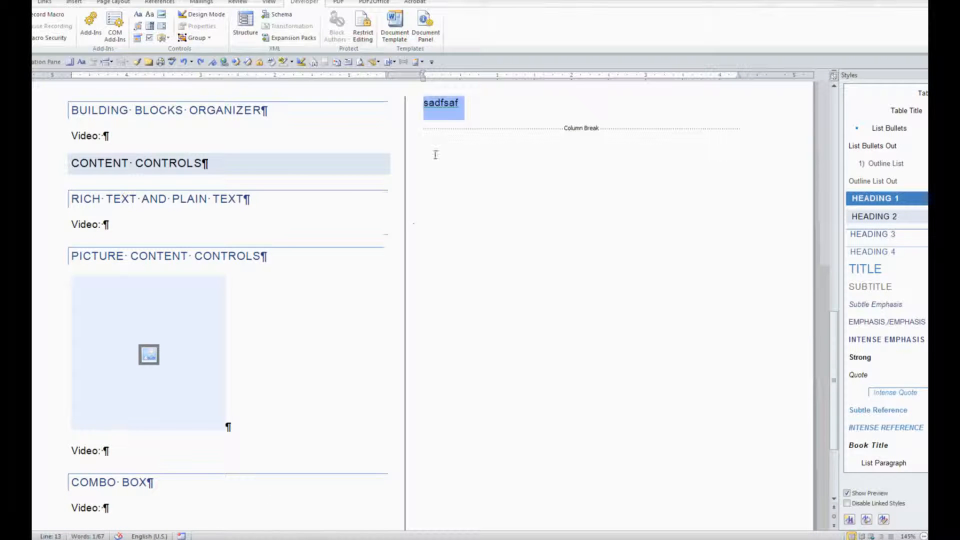
Step: Delete the sadfsaf text and clear the formatting of the empty paragraph above the column break
left_click(470, 109)
double_click(427, 108)
key("Delete")
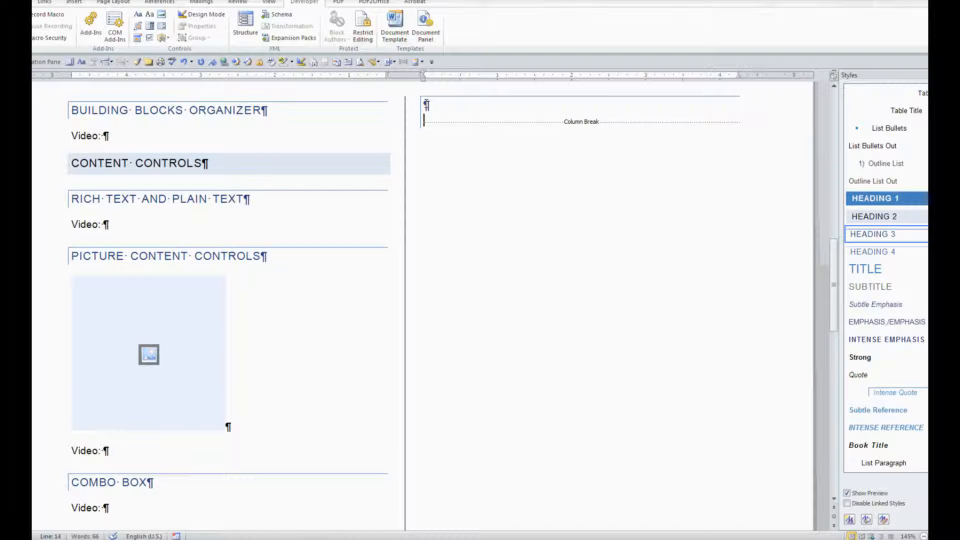
left_click(434, 105)
left_click(18, 2)
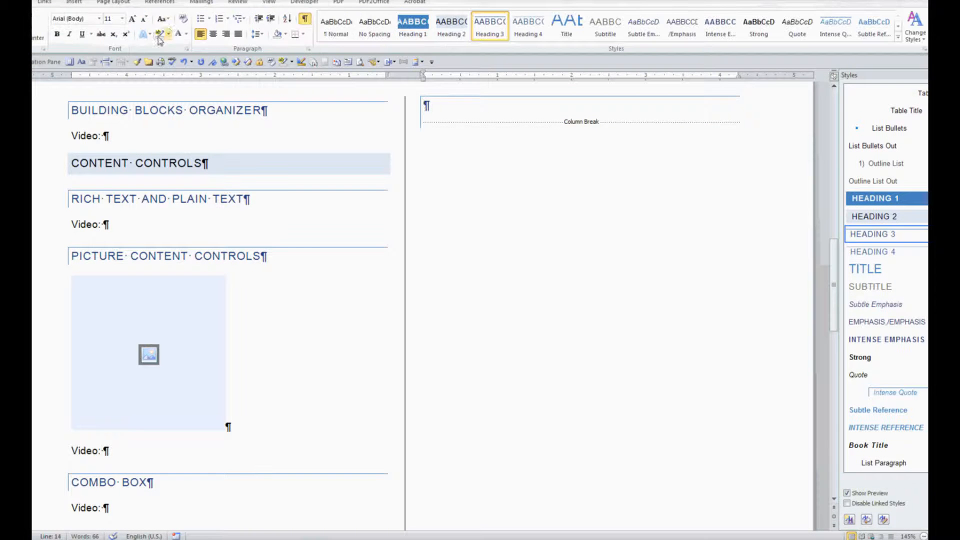
left_click(183, 19)
Step: Insert a plain text content control in the empty paragraph above the column break
scroll(591, 247, "up", 5)
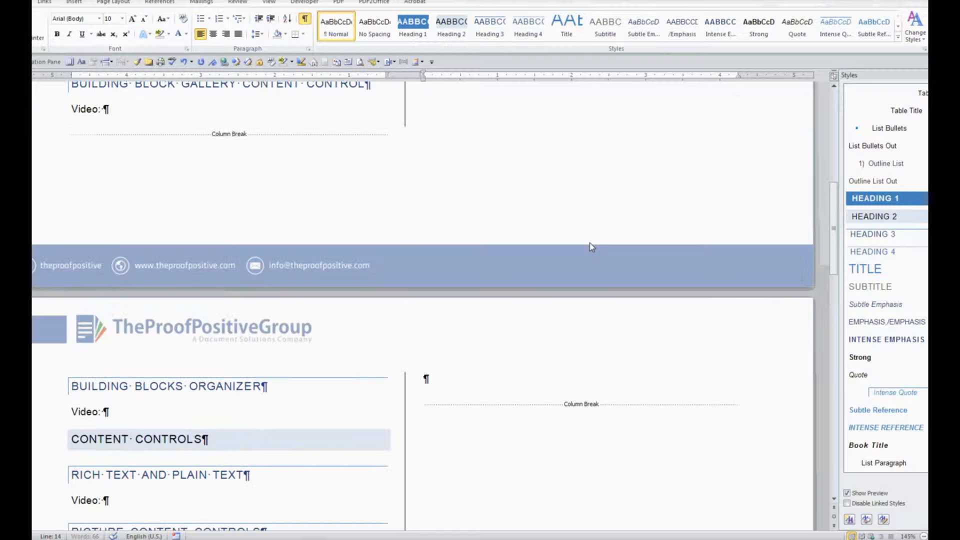
scroll(591, 247, "down", 4)
left_click(834, 86)
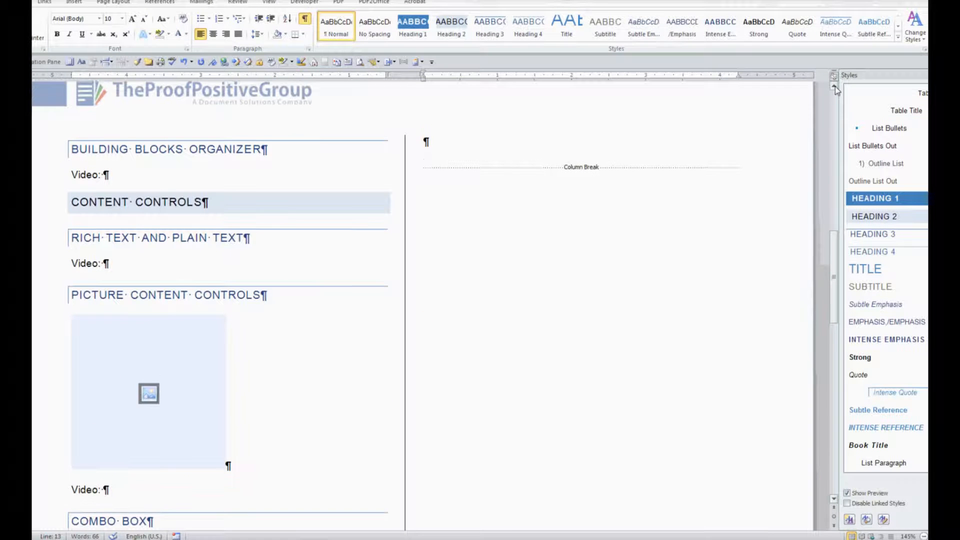
left_click(835, 87)
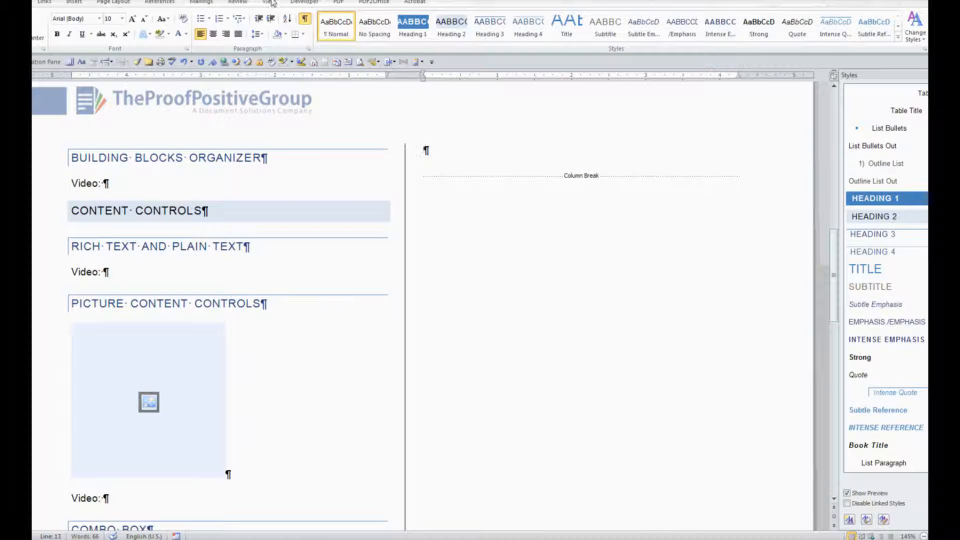
left_click(307, 3)
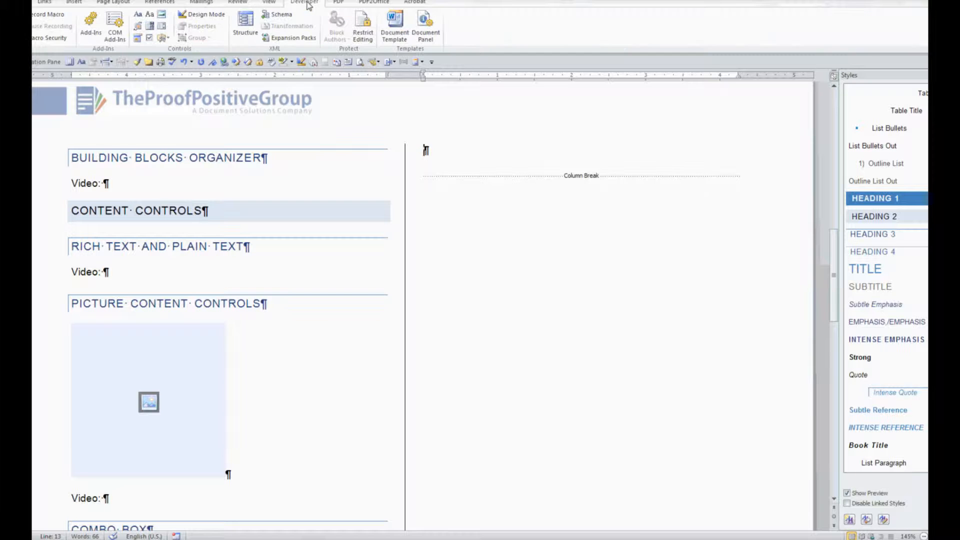
left_click(149, 15)
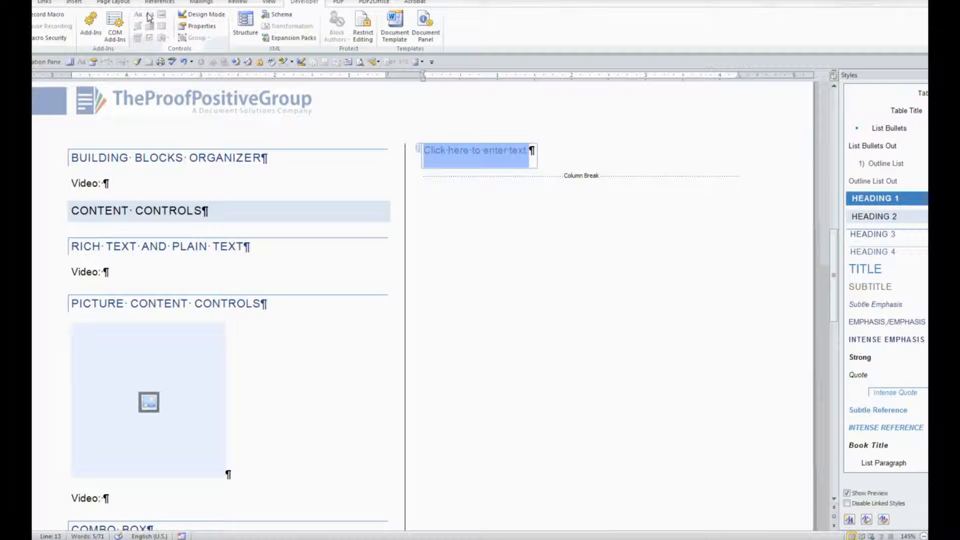
Step: Allow carriage returns (multiple paragraphs) in the plain text content control's properties
left_click(210, 30)
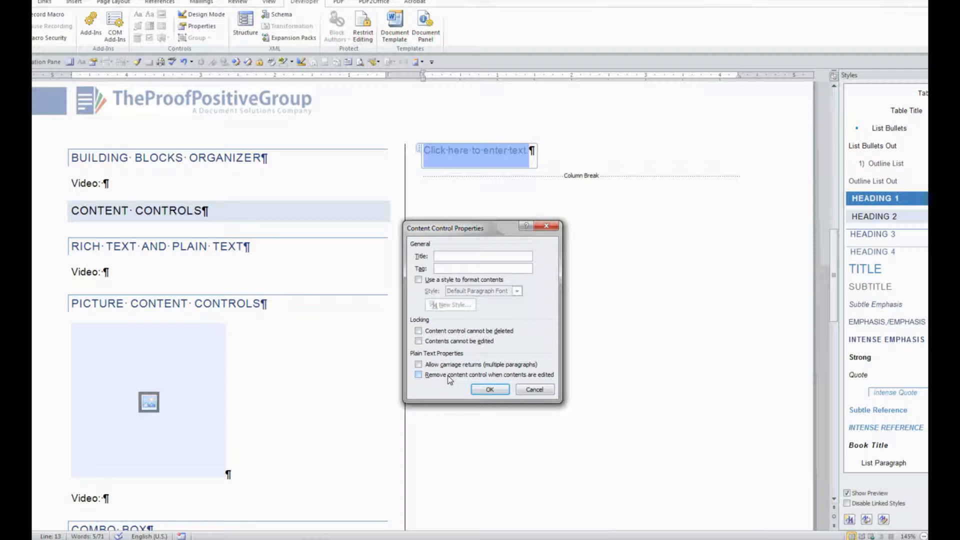
left_click(427, 367)
left_click(497, 390)
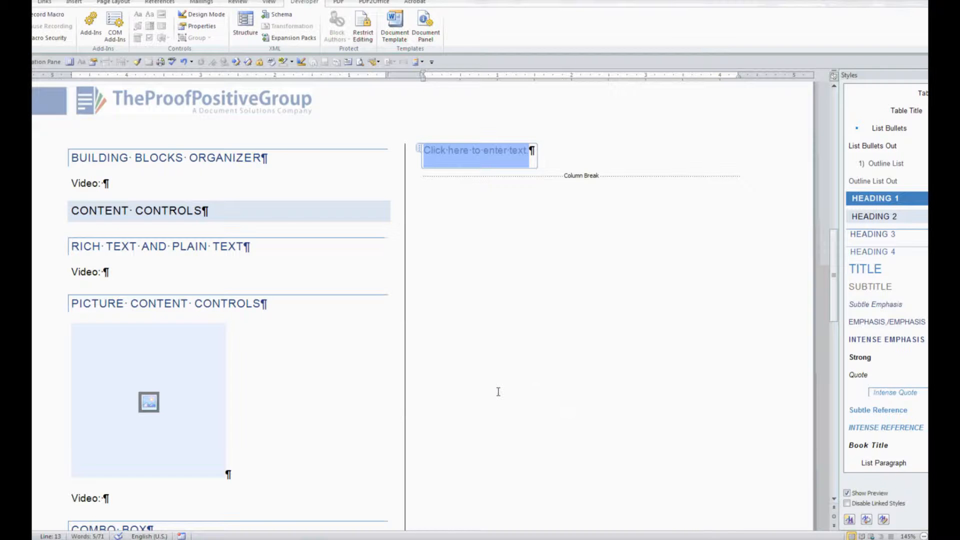
Step: Fill the plain text content control with about two lines of filler text ending in "af", followed by five line breaks
type("Fjsladfjslafjsdlafkj sdlfkjsd")
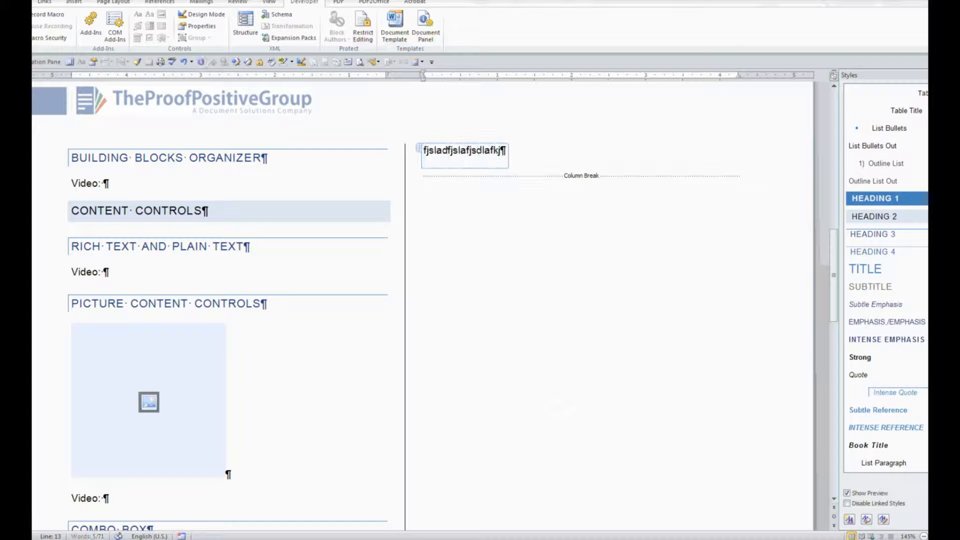
type(" afkljsa flsdafjsdla fjsdalf js")
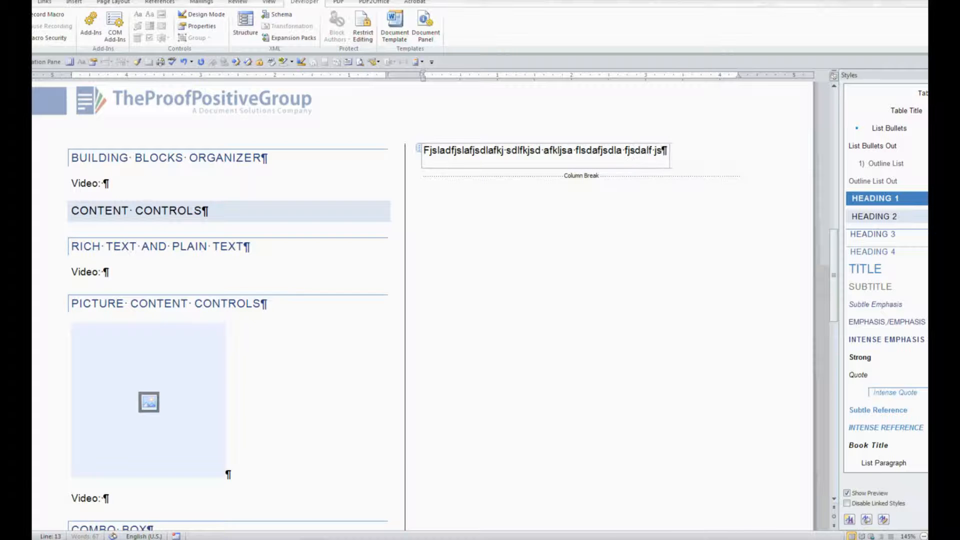
type("flksdafjslfkjsdalfjsdalfjs af")
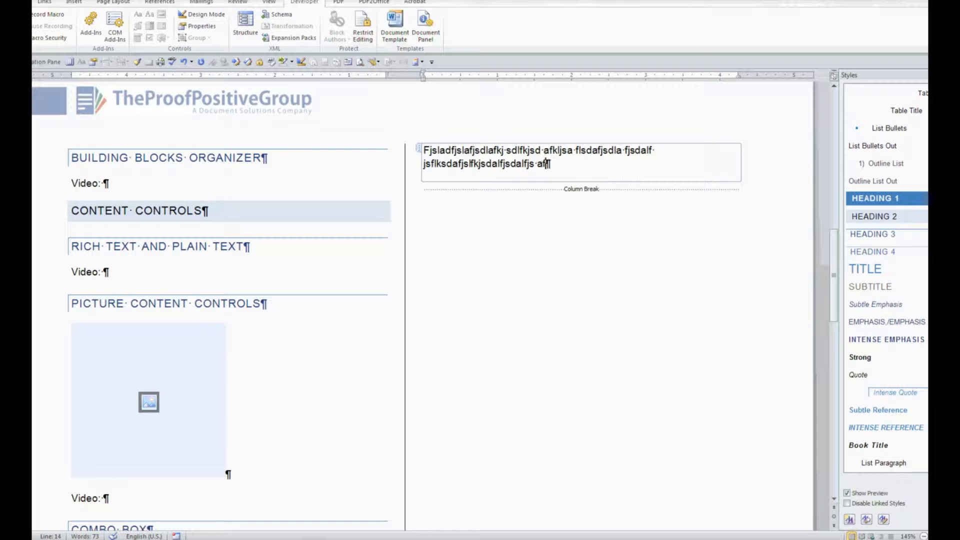
key("Return")
key("Return")
key("Return")
key("Return")
key("Return")
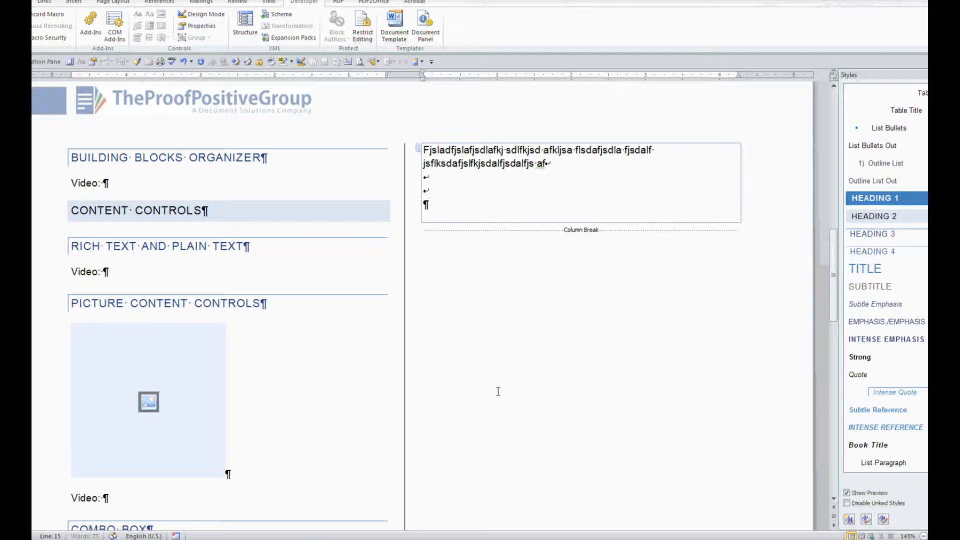
Step: Enter sdfsdfsdf two lines below the filler text and remove the empty lines after it
key("Up")
key("Up")
key("Up")
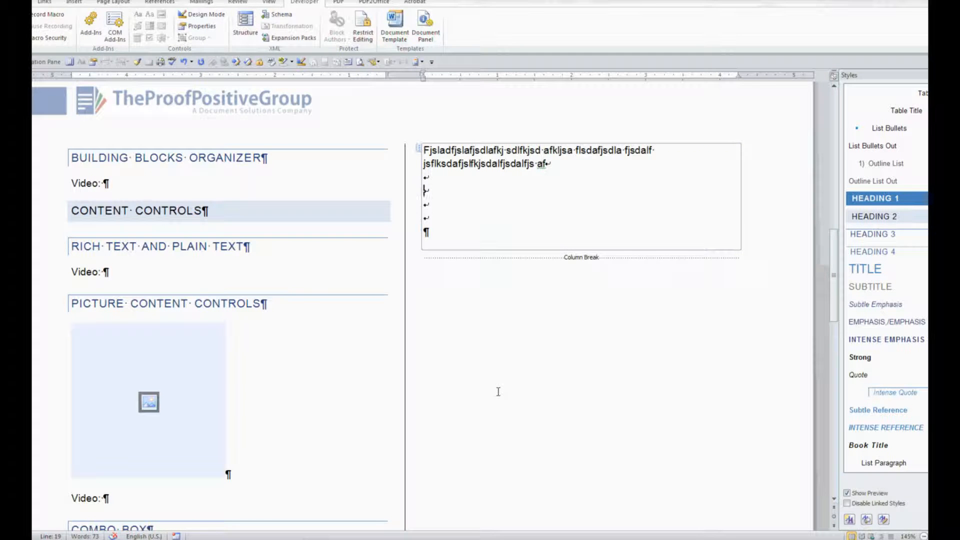
type("sdfsdfsdf")
key("Delete")
key("Delete")
key("Delete")
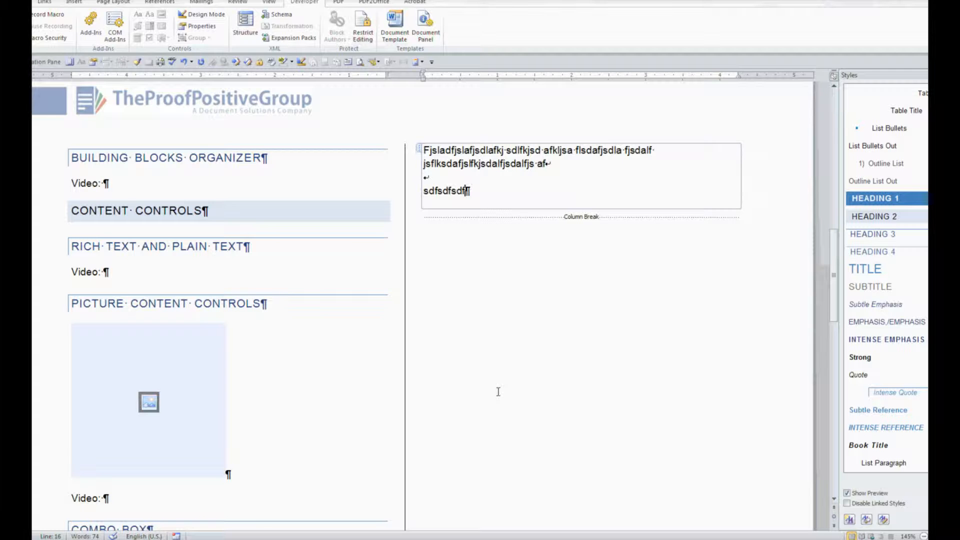
Step: Try the List Bullets style on the plain text control's content, and restyle it as Outline List
left_click(904, 128)
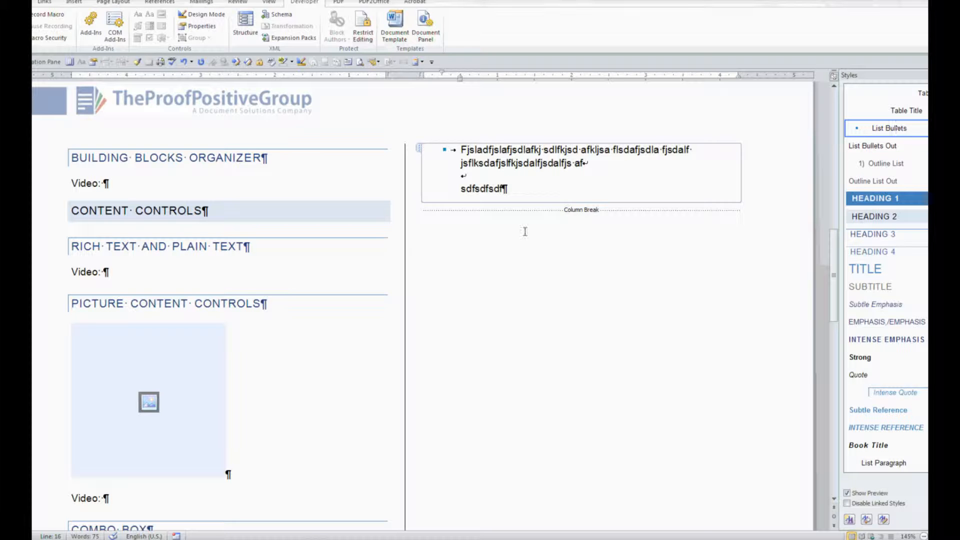
left_click(873, 146)
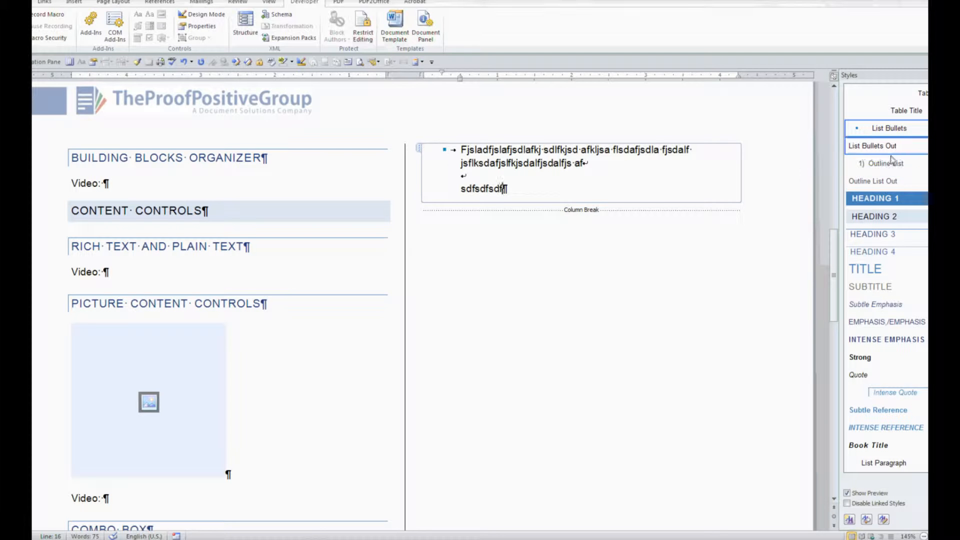
left_click(881, 167)
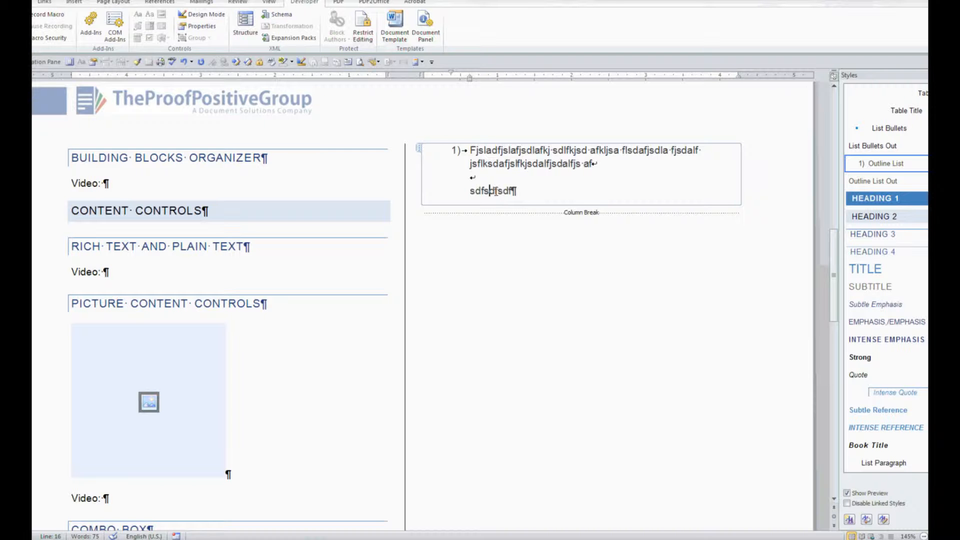
Step: Remove the content control around the list text, and make sdfsdfsdf a separate second numbered item without the line breaks before it
right_click(517, 165)
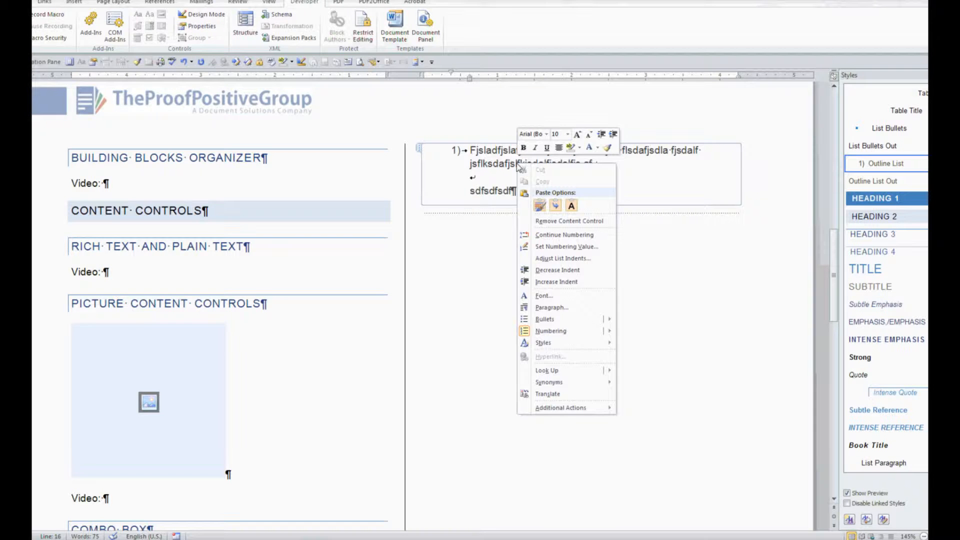
left_click(576, 225)
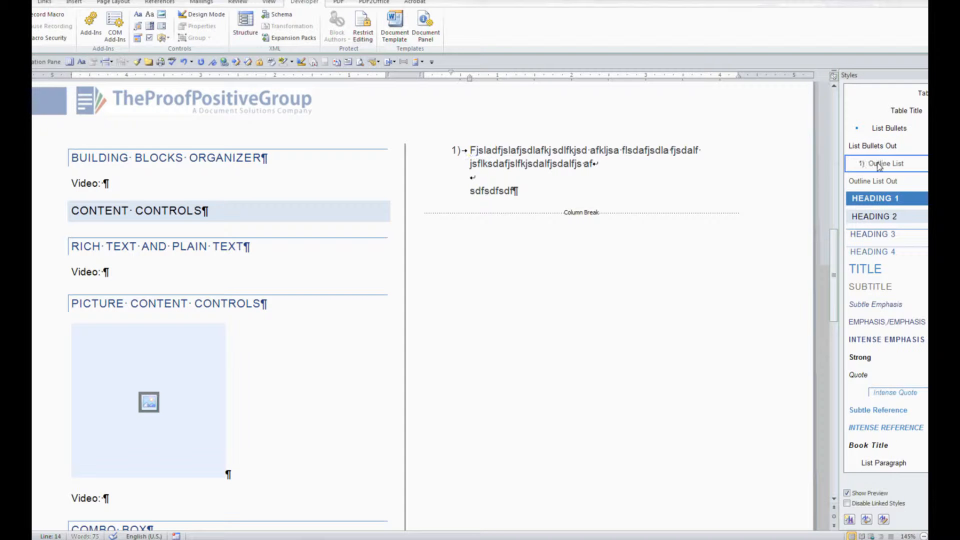
left_click(475, 191)
left_click(618, 163)
key("Delete")
key("Delete")
key("Return")
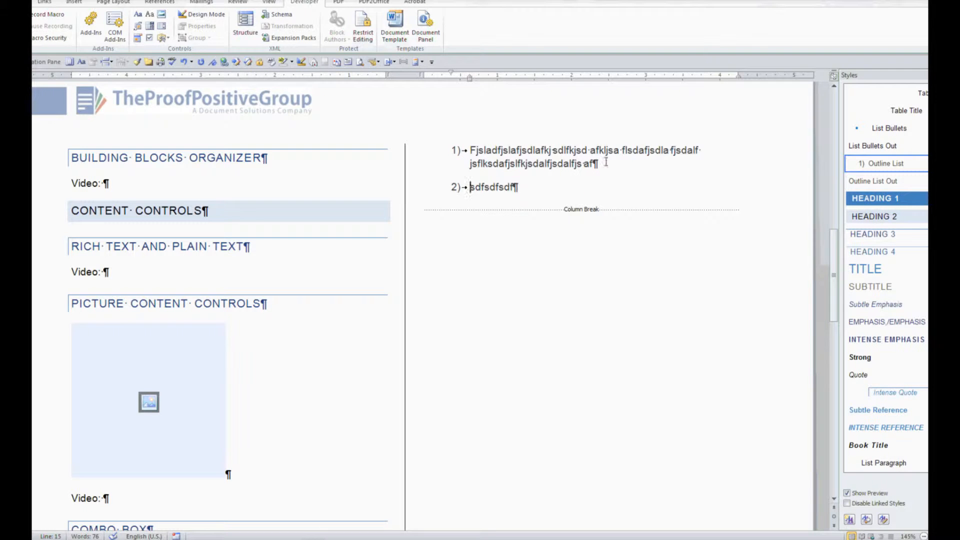
Step: Try a manual line break at the end of the first numbered item, and remove it again
left_click(645, 163)
key("shift+Return")
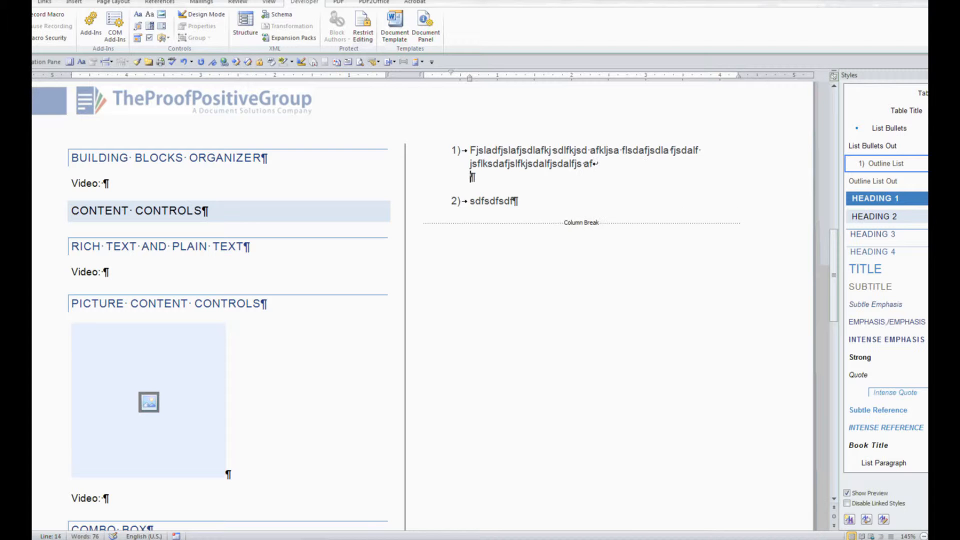
key("BackSpace")
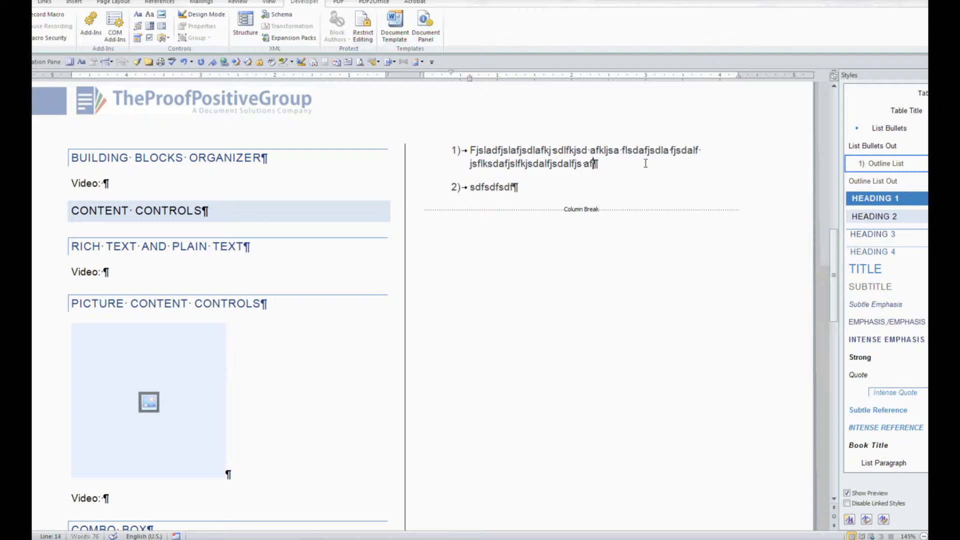